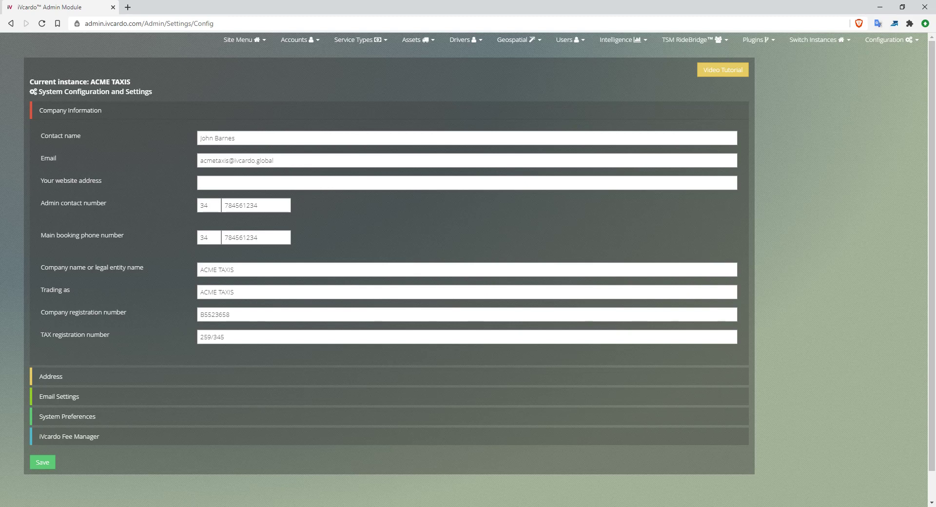
- Review the contact name, email, website address, admin contact number and main booking phone number in the company information
{"action": "triple_click", "coordinate": [61, 136]}
{"action": "mouse_move", "coordinate": [81, 136]}
{"action": "left_mouse_down"}
{"action": "mouse_move", "coordinate": [59, 159]}
{"action": "mouse_move", "coordinate": [102, 182]}
{"action": "mouse_move", "coordinate": [73, 159]}
{"action": "mouse_move", "coordinate": [81, 137]}
{"action": "left_mouse_up"}
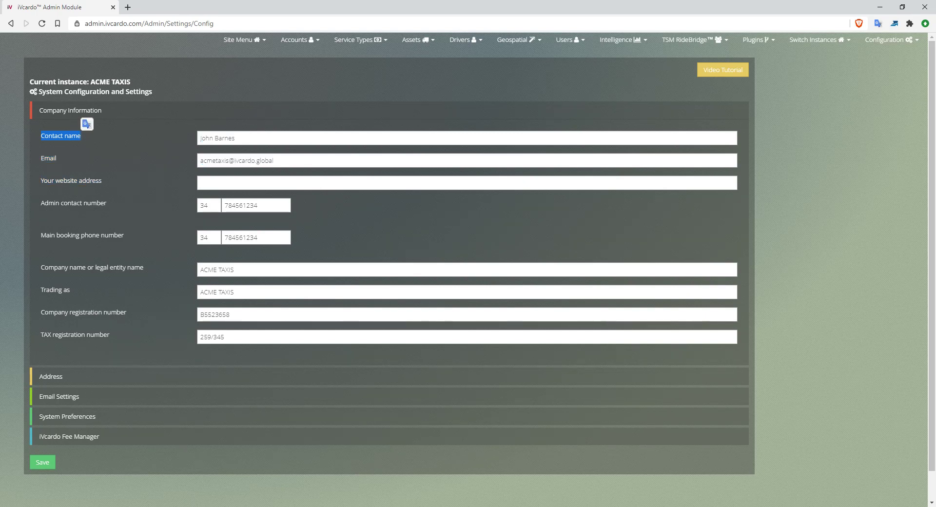
{"action": "key", "text": "Tab"}
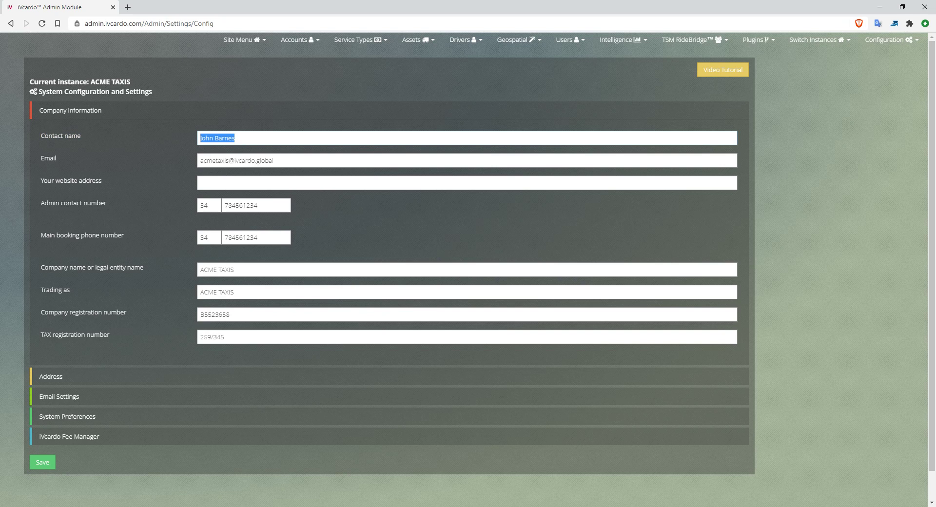
{"action": "left_click_drag", "start_coordinate": [277, 161], "coordinate": [201, 161]}
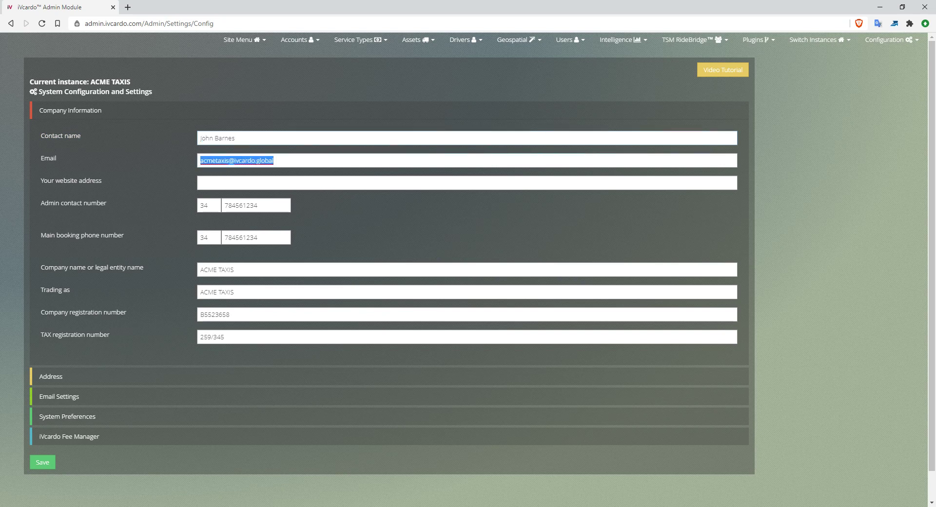
{"action": "left_click_drag", "start_coordinate": [90, 82], "coordinate": [120, 81]}
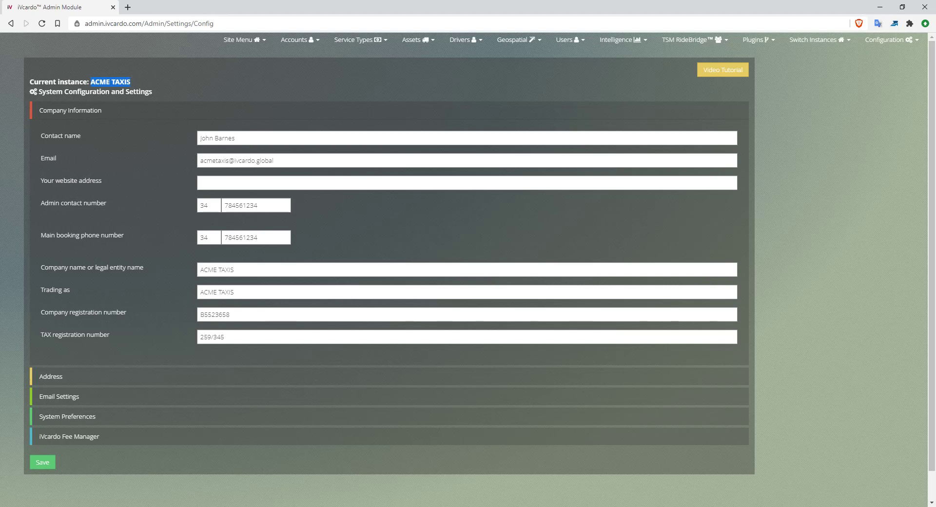
{"action": "left_click", "coordinate": [219, 183]}
{"action": "left_click", "coordinate": [219, 184]}
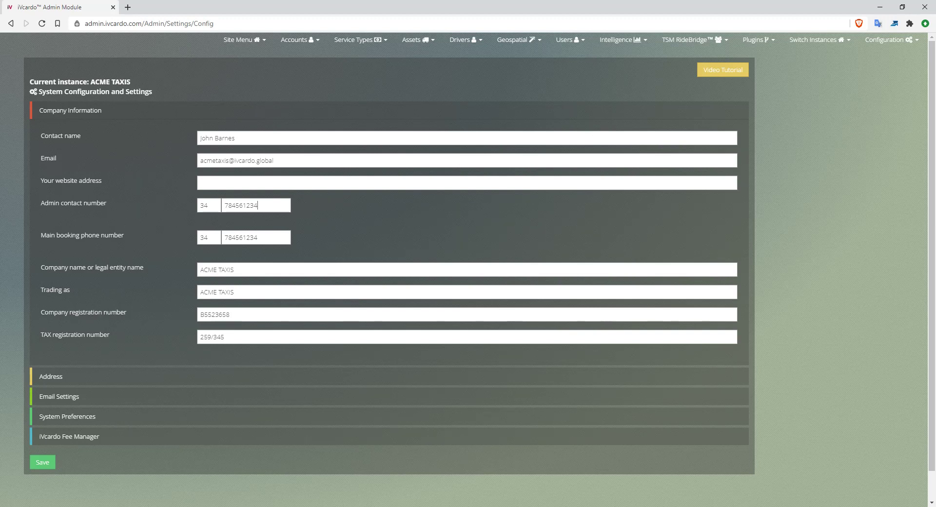
{"action": "double_click", "coordinate": [259, 206]}
{"action": "double_click", "coordinate": [259, 237]}
{"action": "left_click", "coordinate": [263, 238]}
- Review the legal entity name, trading name, company registration number and TAX registration number in the company information
{"action": "scroll", "coordinate": [468, 263], "scroll_direction": "down", "scroll_amount": 1}
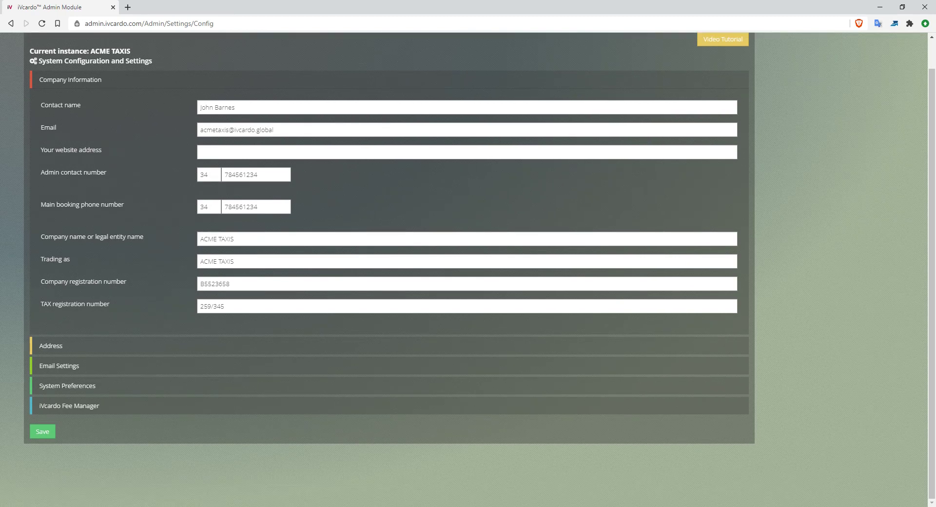
{"action": "triple_click", "coordinate": [92, 237]}
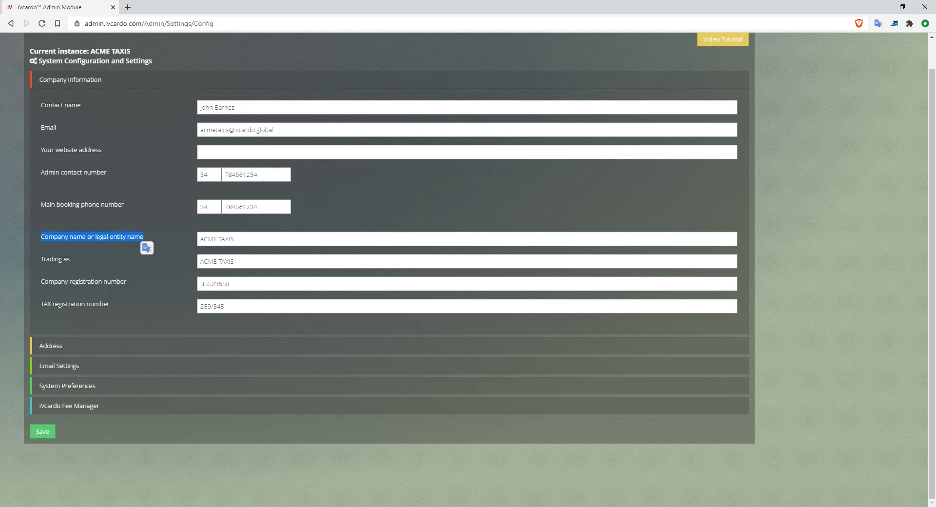
{"action": "key", "text": "Tab"}
{"action": "triple_click", "coordinate": [56, 259]}
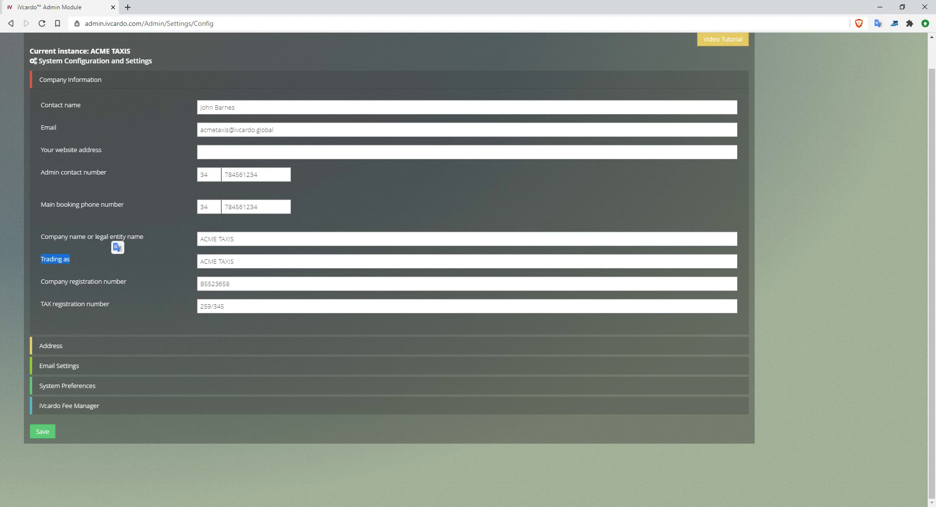
{"action": "key", "text": "Tab"}
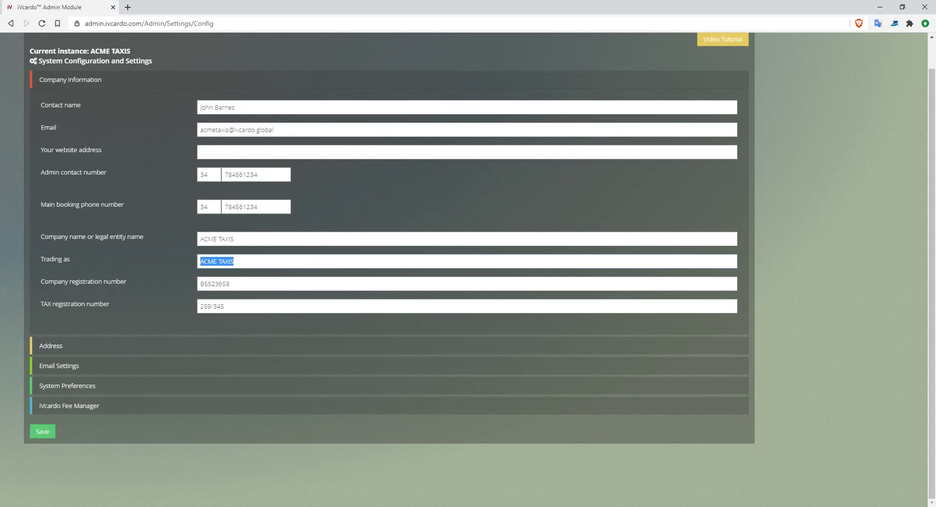
{"action": "left_click_drag", "start_coordinate": [41, 281], "coordinate": [127, 281]}
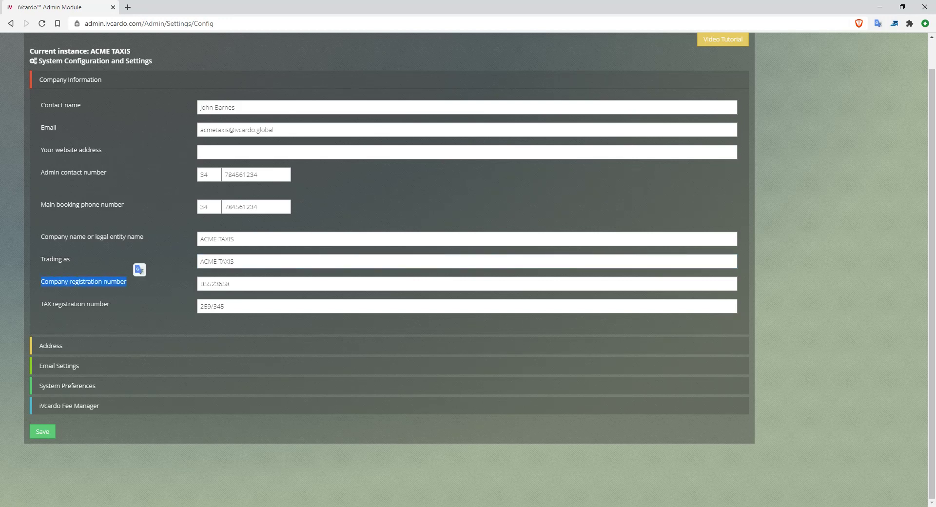
{"action": "left_click_drag", "start_coordinate": [41, 304], "coordinate": [109, 303]}
{"action": "left_click", "coordinate": [208, 306]}
{"action": "left_click", "coordinate": [231, 283]}
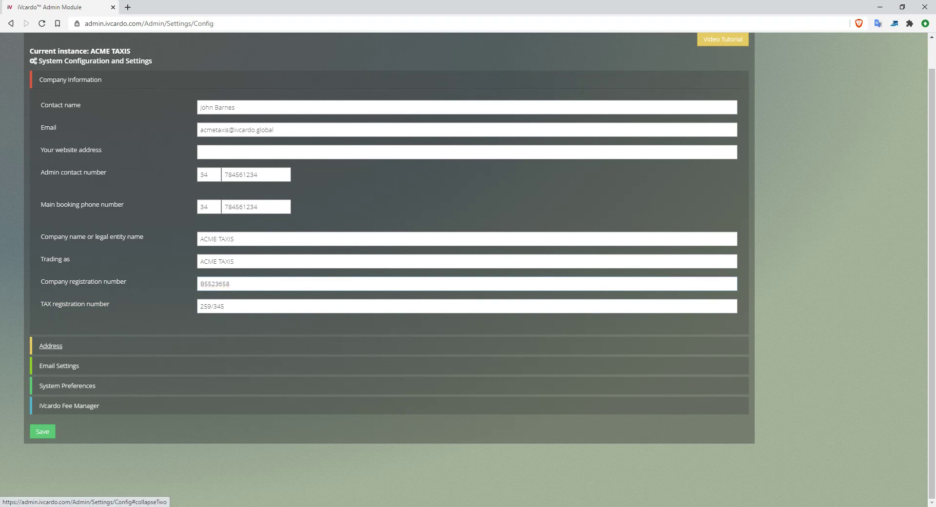
- Open the Address section and reselect the company's site address from the suggested matches
{"action": "left_click", "coordinate": [51, 345]}
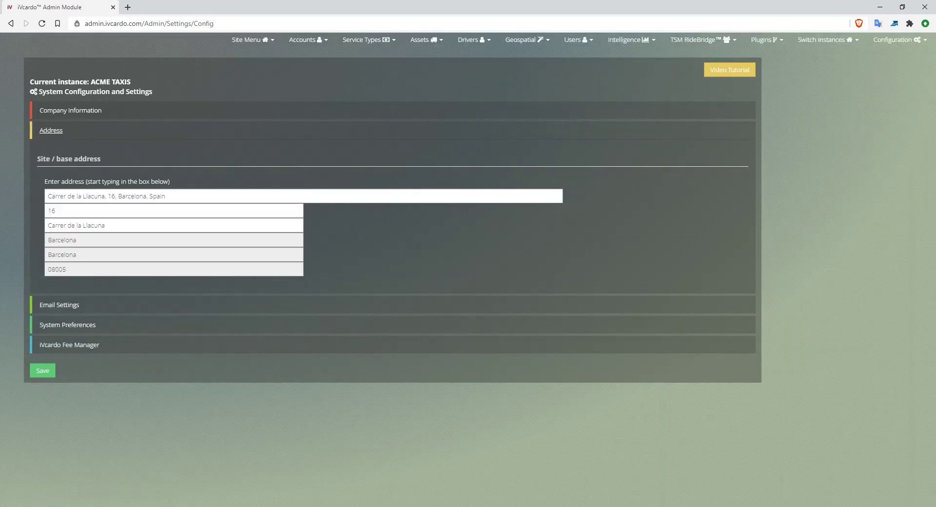
{"action": "left_click", "coordinate": [304, 196]}
{"action": "left_click", "coordinate": [634, 224]}
{"action": "triple_click", "coordinate": [234, 196]}
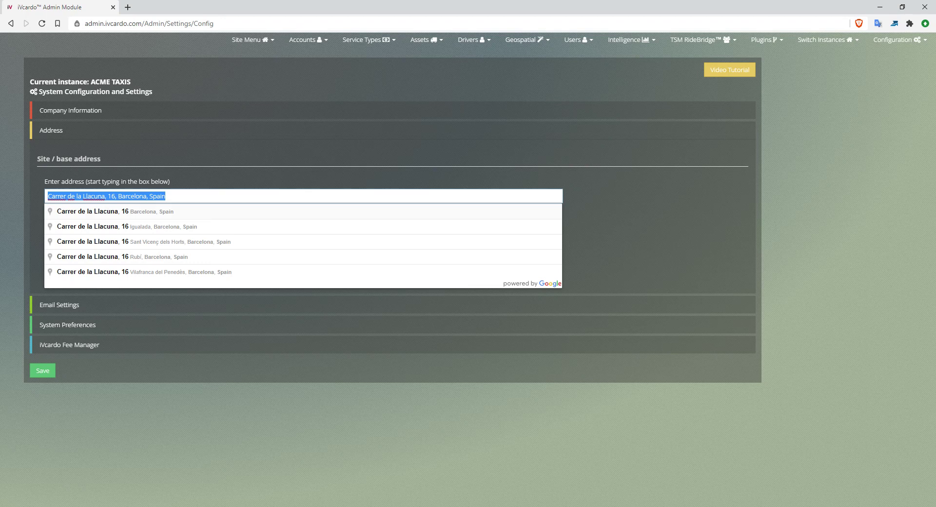
{"action": "left_click", "coordinate": [152, 211]}
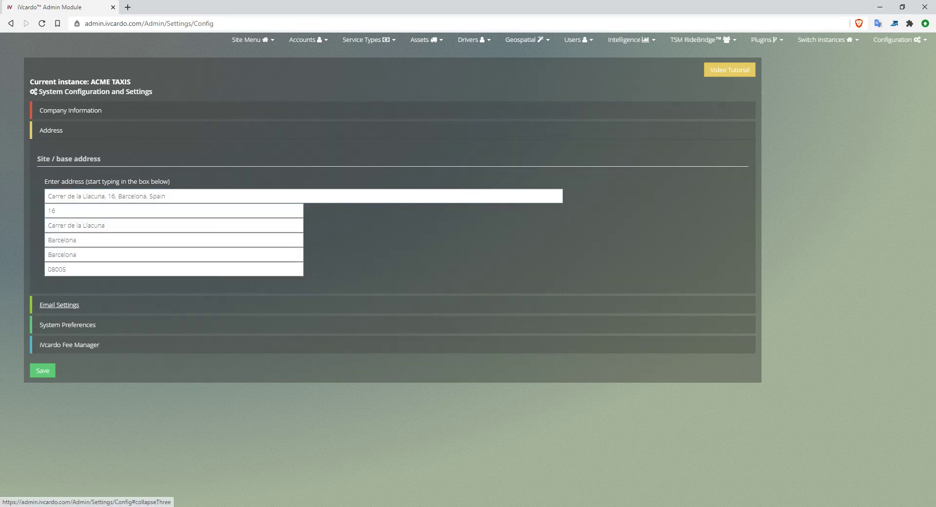
- Open the Email Settings and examine the available languages and the booking 'from' email address
{"action": "left_click", "coordinate": [59, 305]}
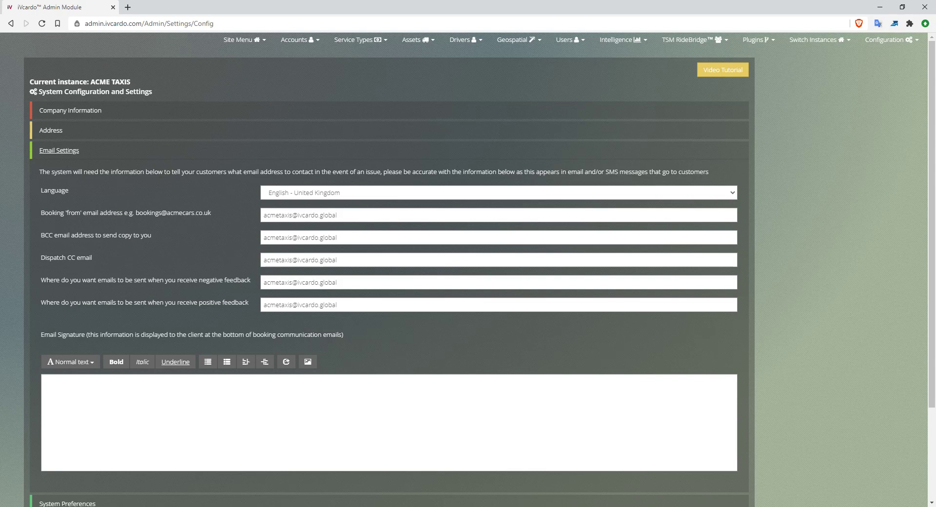
{"action": "left_click", "coordinate": [498, 193]}
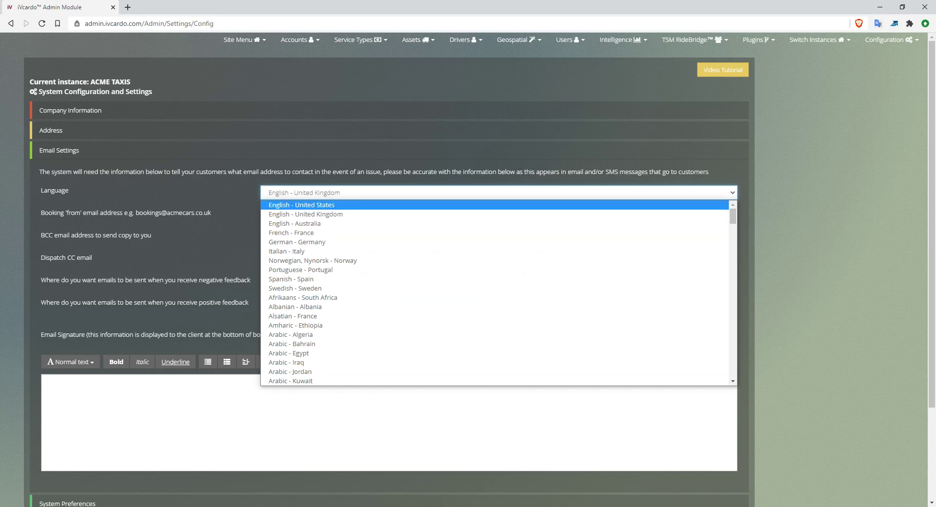
{"action": "left_click", "coordinate": [719, 190]}
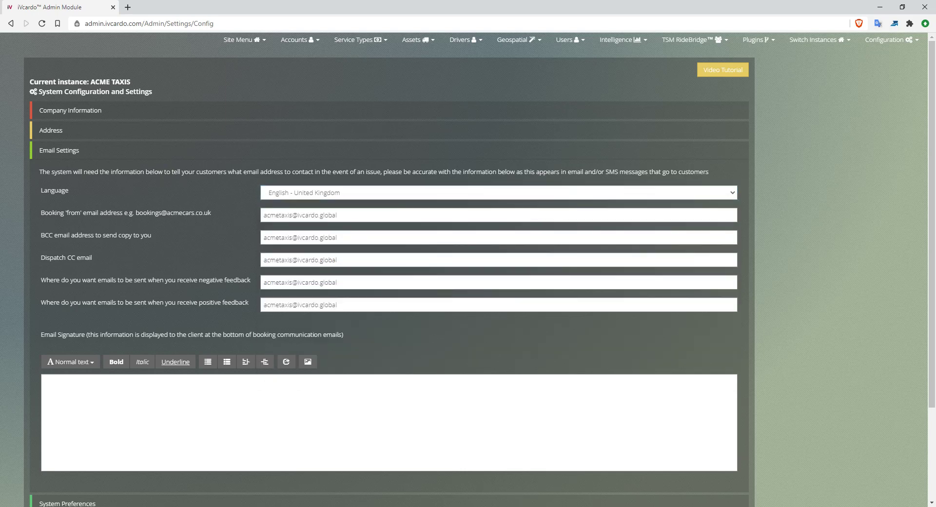
{"action": "left_click_drag", "start_coordinate": [41, 213], "coordinate": [211, 212]}
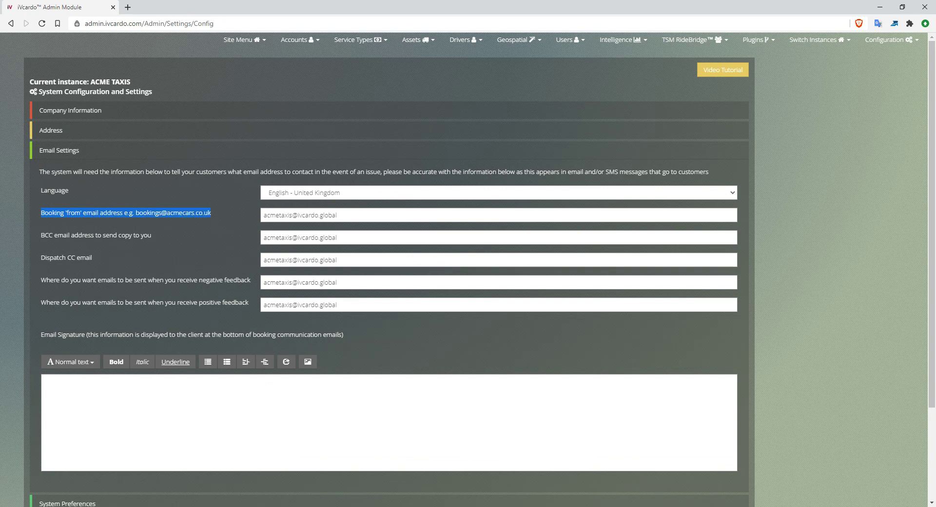
{"action": "key", "text": "Tab"}
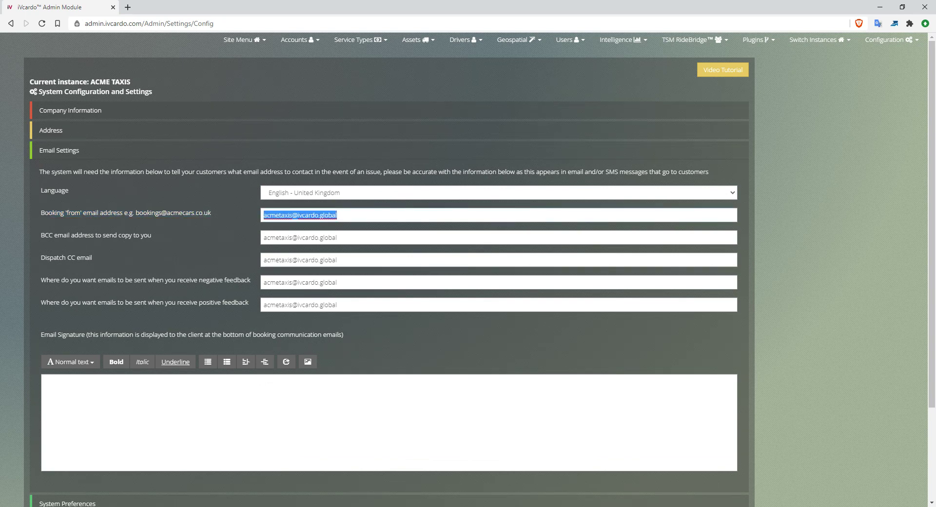
{"action": "left_click_drag", "start_coordinate": [49, 213], "coordinate": [186, 213]}
{"action": "key", "text": "Tab"}
- Append "bcc" to the part before the @ in the BCC email address
{"action": "triple_click", "coordinate": [96, 235]}
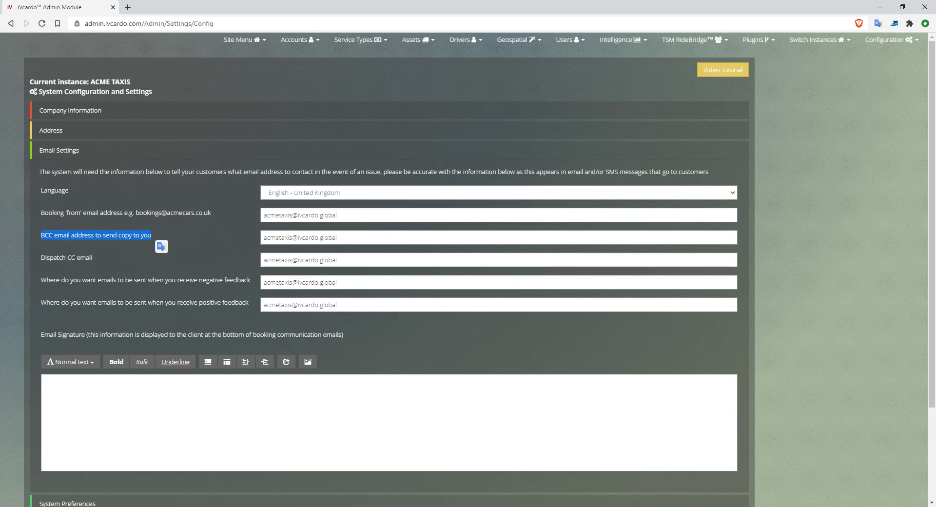
{"action": "left_click", "coordinate": [356, 238]}
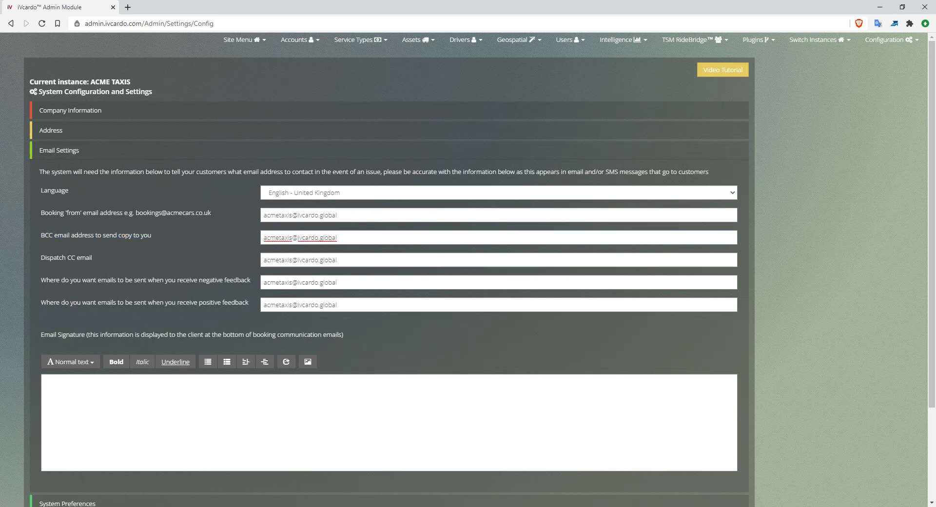
{"action": "left_click", "coordinate": [293, 237]}
{"action": "type", "text": "bcc"}
{"action": "key", "text": "ctrl+a"}
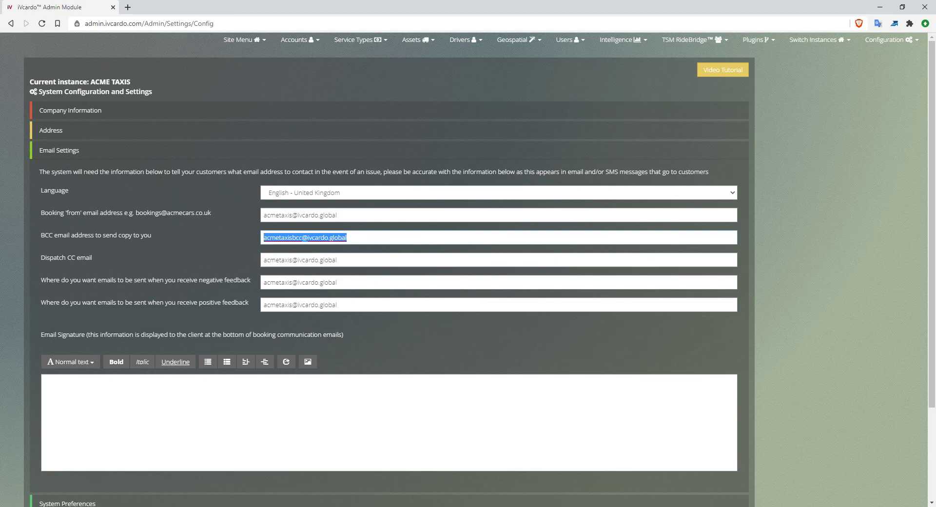
- Append "-dispatch" to the part before the @ in the Dispatch CC email address
{"action": "left_click", "coordinate": [292, 260]}
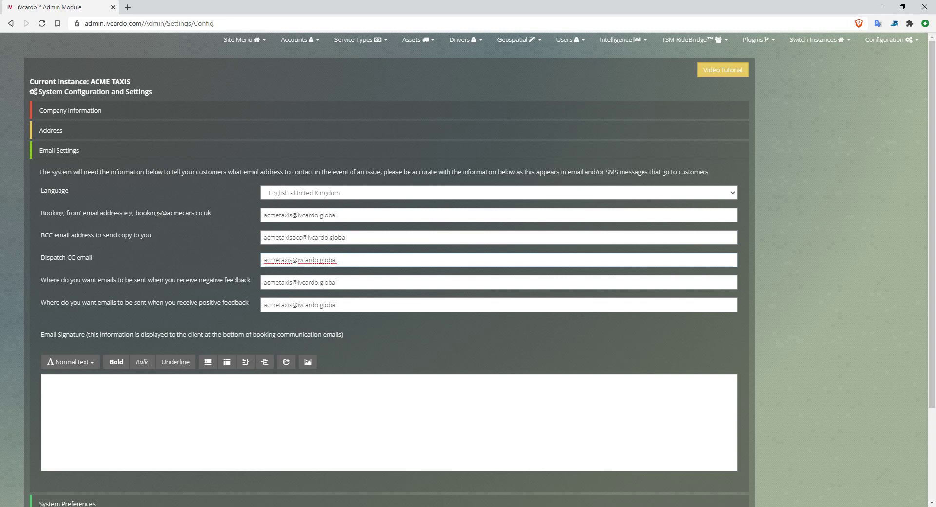
{"action": "type", "text": "-dispatch"}
{"action": "double_click", "coordinate": [310, 260]}
{"action": "left_click", "coordinate": [365, 260]}
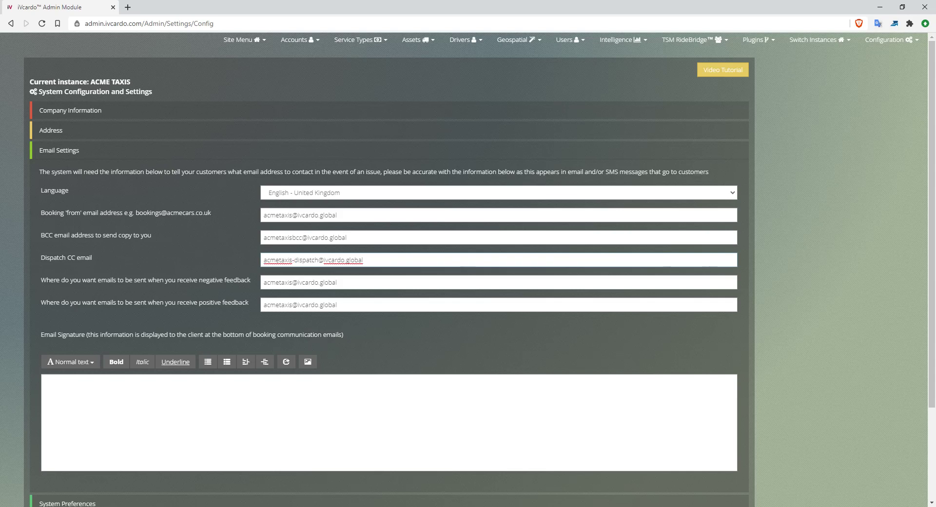
{"action": "left_click_drag", "start_coordinate": [319, 261], "coordinate": [264, 260]}
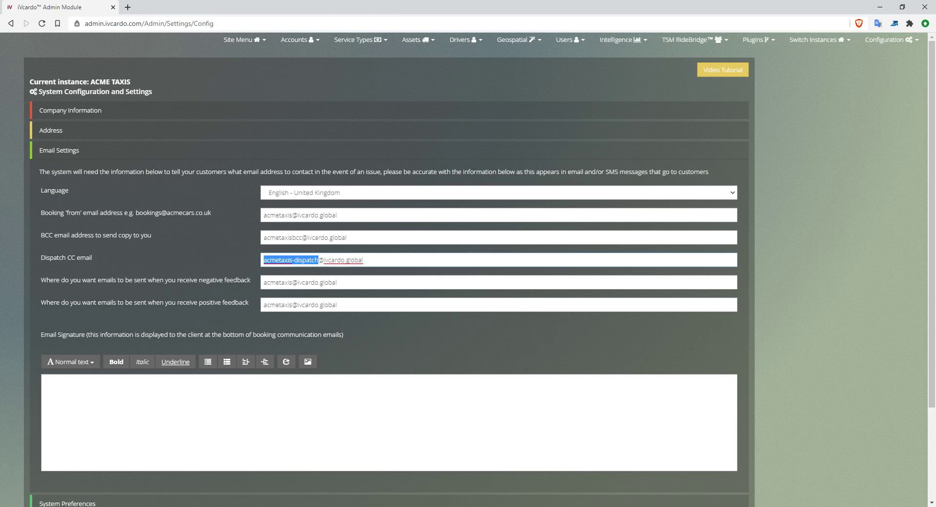
- Review the email fields for negative and positive feedback and the email signature editor
{"action": "left_click_drag", "start_coordinate": [41, 280], "coordinate": [250, 280]}
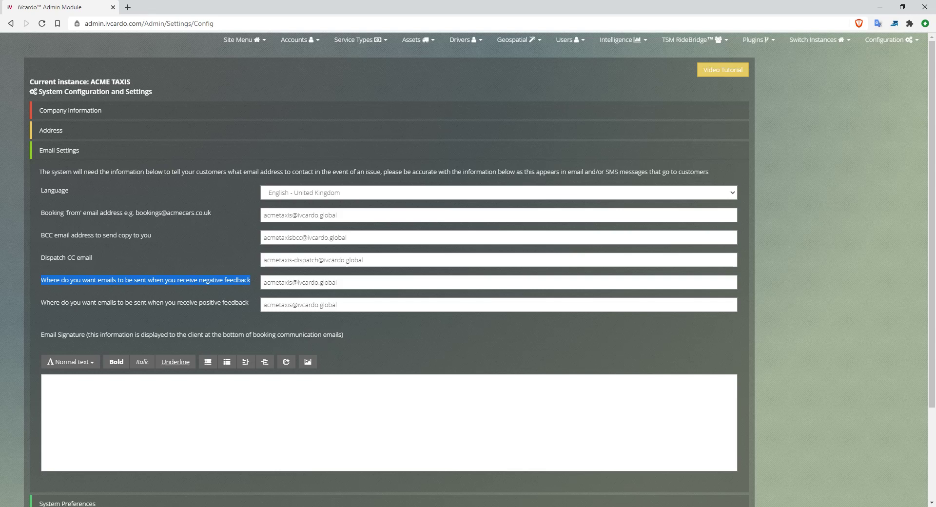
{"action": "double_click", "coordinate": [278, 283]}
{"action": "double_click", "coordinate": [278, 304]}
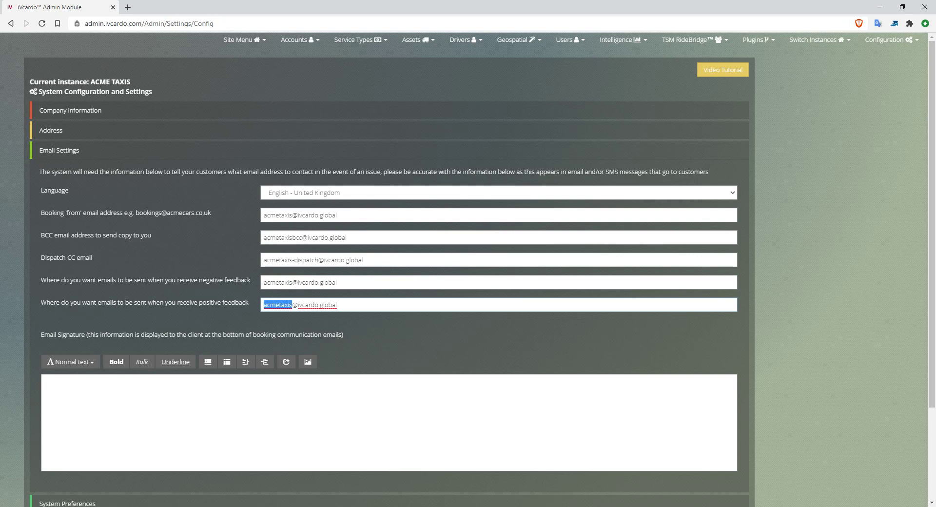
{"action": "double_click", "coordinate": [278, 283]}
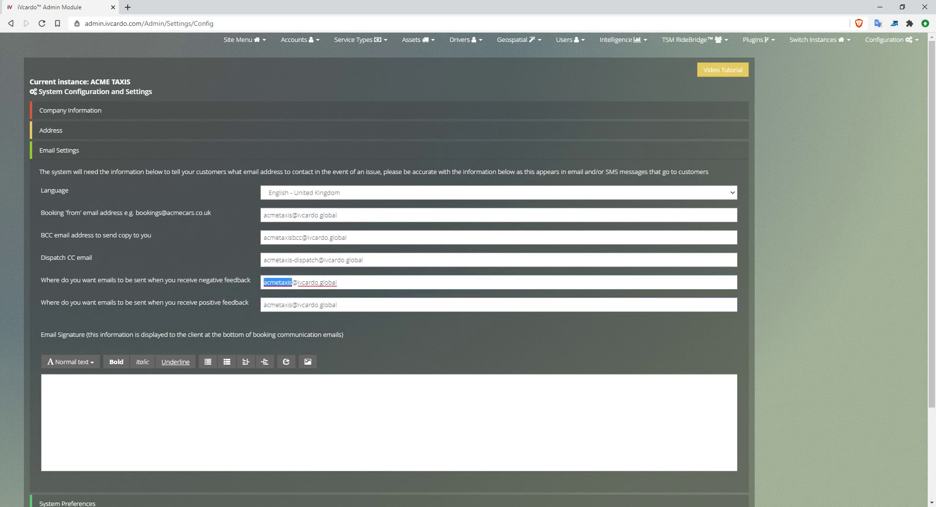
{"action": "left_click", "coordinate": [278, 414]}
{"action": "double_click", "coordinate": [278, 282]}
{"action": "scroll", "coordinate": [278, 282], "scroll_direction": "down", "scroll_amount": 1}
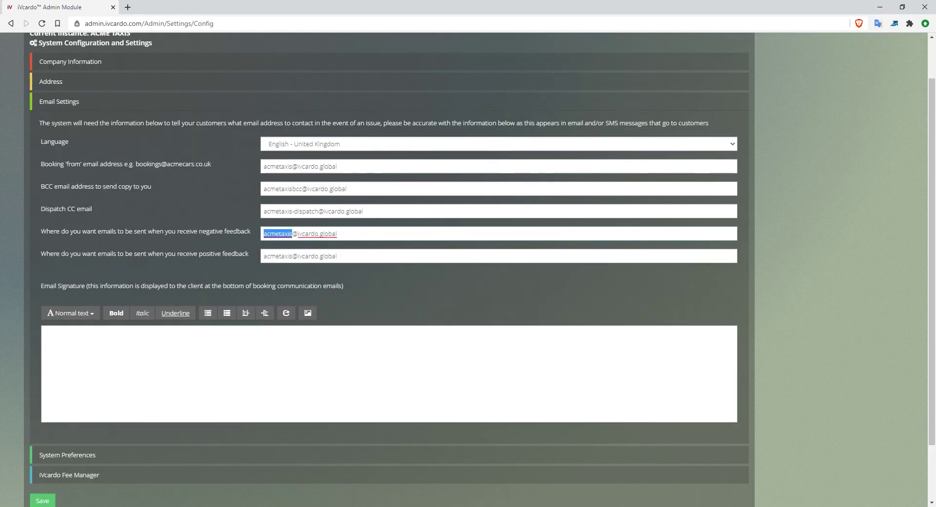
{"action": "scroll", "coordinate": [278, 283], "scroll_direction": "down", "scroll_amount": 2}
{"action": "left_click", "coordinate": [278, 297]}
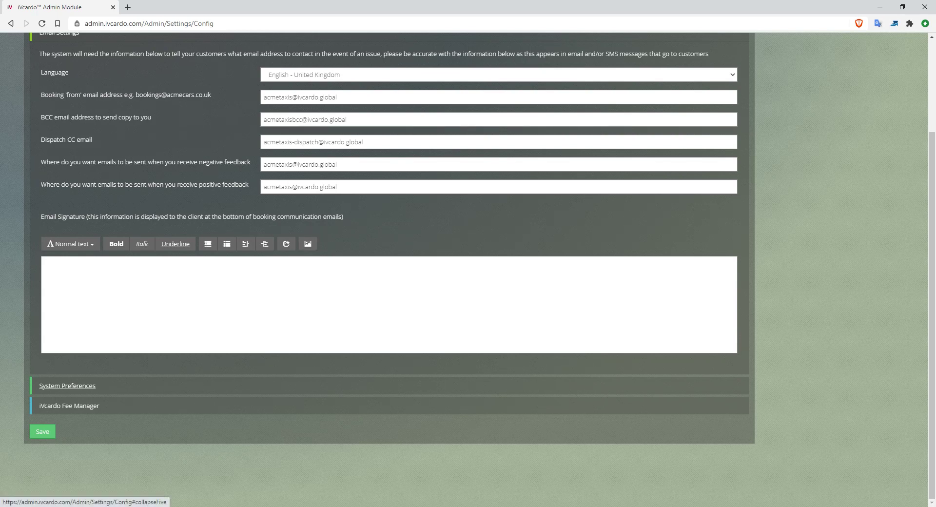
- Open the System Preferences and examine the timezone statement together with the site address it is based on
{"action": "left_click", "coordinate": [67, 386]}
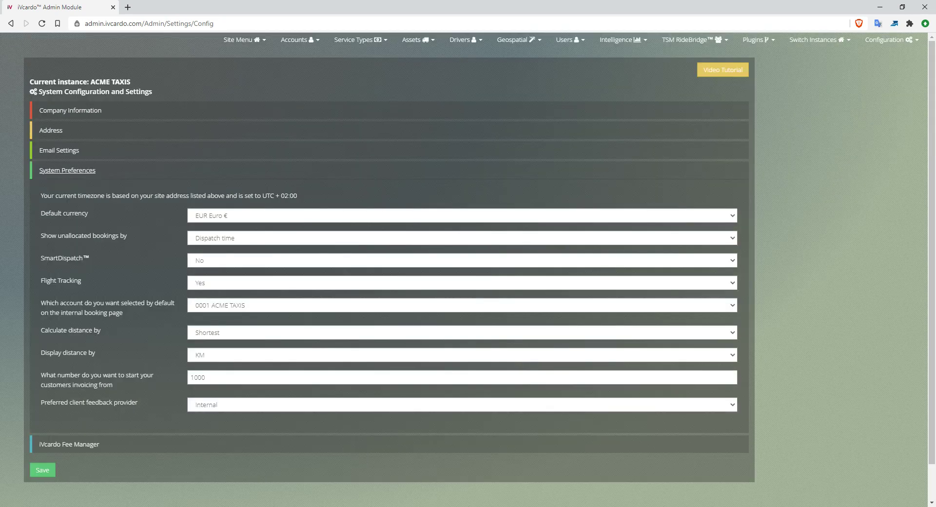
{"action": "left_click_drag", "start_coordinate": [41, 196], "coordinate": [297, 196]}
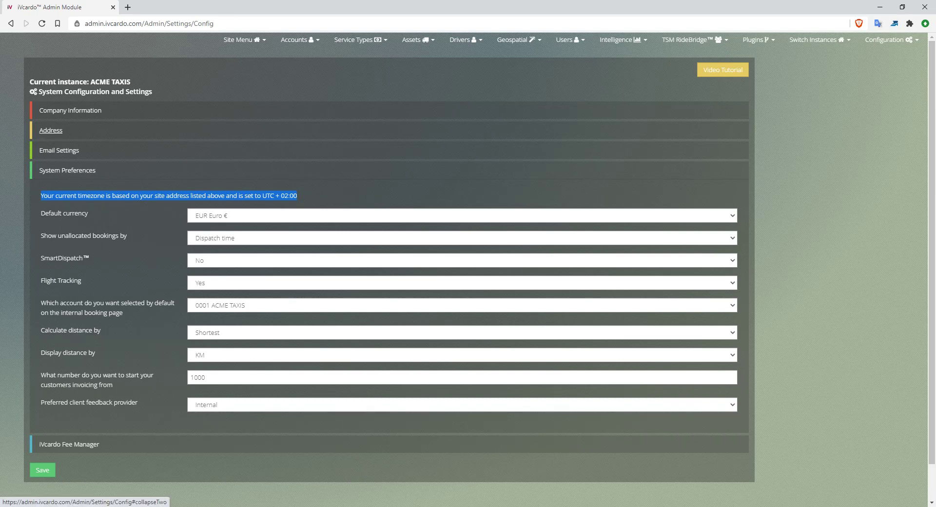
{"action": "left_click", "coordinate": [51, 130]}
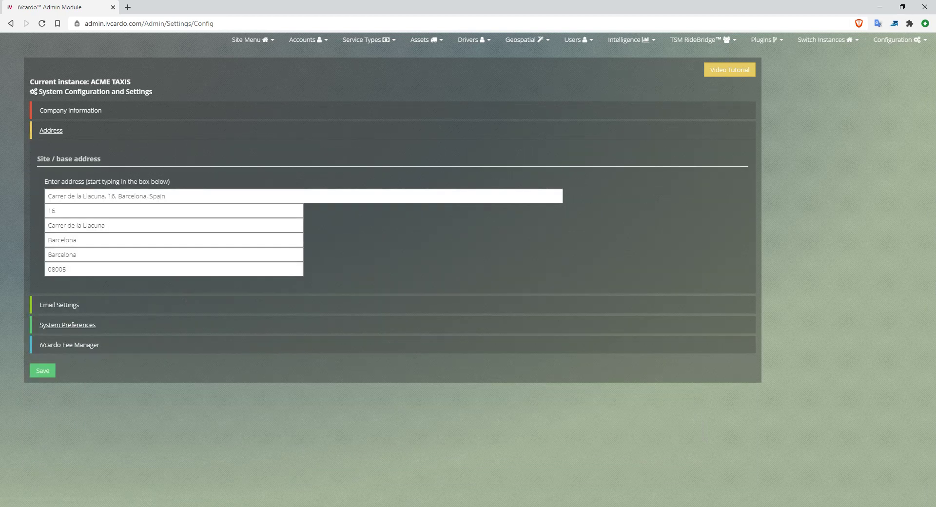
{"action": "left_click", "coordinate": [68, 324]}
{"action": "left_click", "coordinate": [322, 196]}
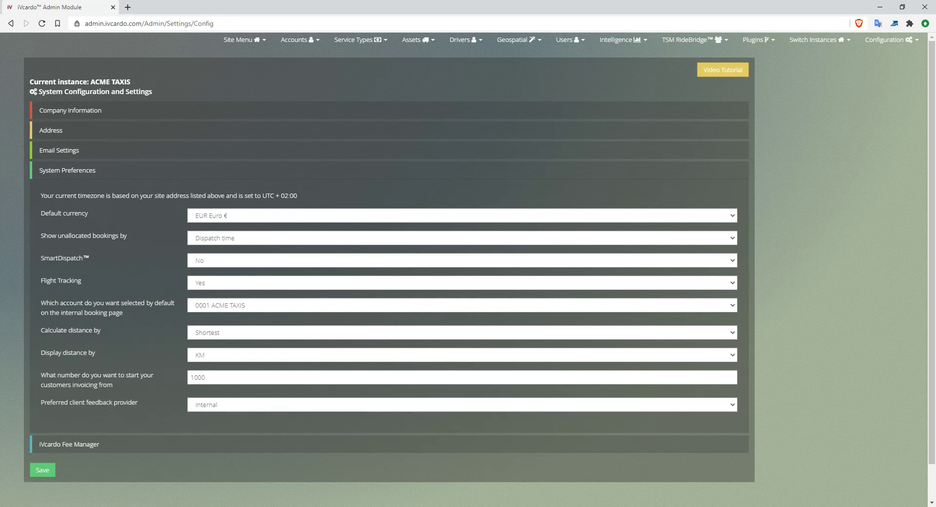
{"action": "left_click_drag", "start_coordinate": [298, 196], "coordinate": [275, 196]}
{"action": "double_click", "coordinate": [293, 196]}
{"action": "double_click", "coordinate": [285, 196]}
{"action": "double_click", "coordinate": [268, 196]}
{"action": "left_click", "coordinate": [269, 196]}
{"action": "left_click_drag", "start_coordinate": [297, 196], "coordinate": [41, 196]}
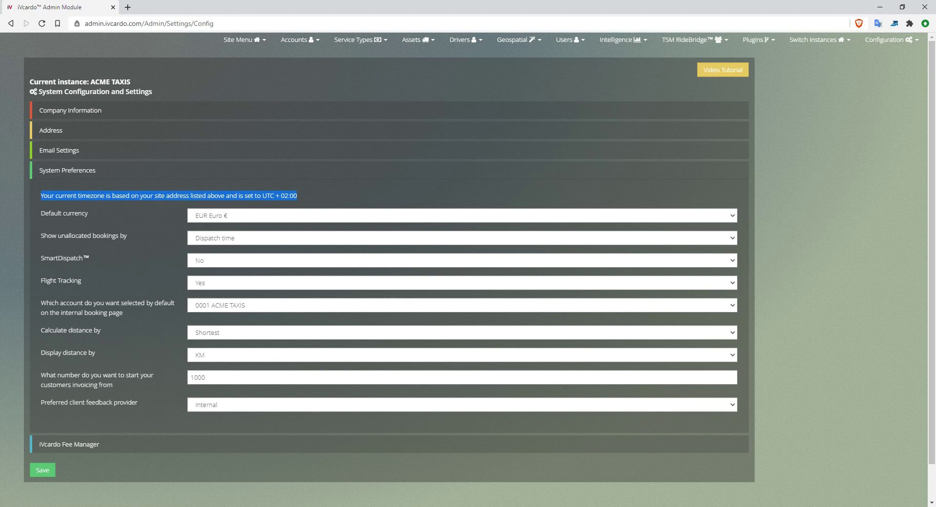
- Examine the available choices for the default currency and for showing unallocated bookings in the System Preferences
{"action": "double_click", "coordinate": [51, 213]}
{"action": "left_click", "coordinate": [52, 213]}
{"action": "left_click", "coordinate": [462, 215]}
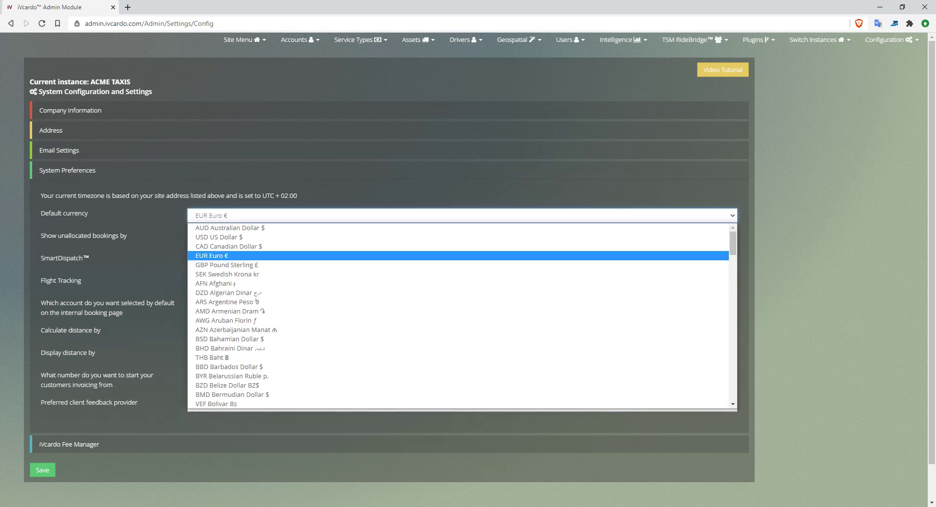
{"action": "key", "text": "Escape"}
{"action": "double_click", "coordinate": [76, 236]}
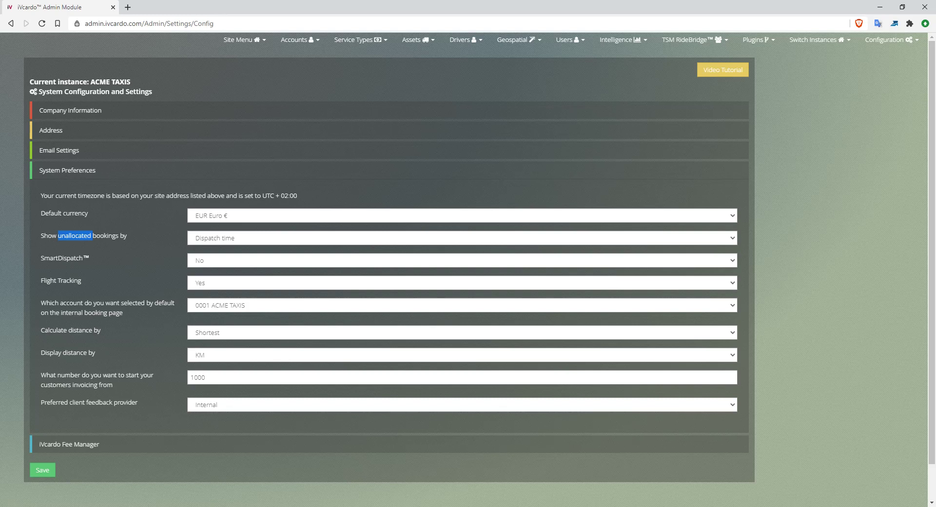
{"action": "left_click", "coordinate": [462, 238]}
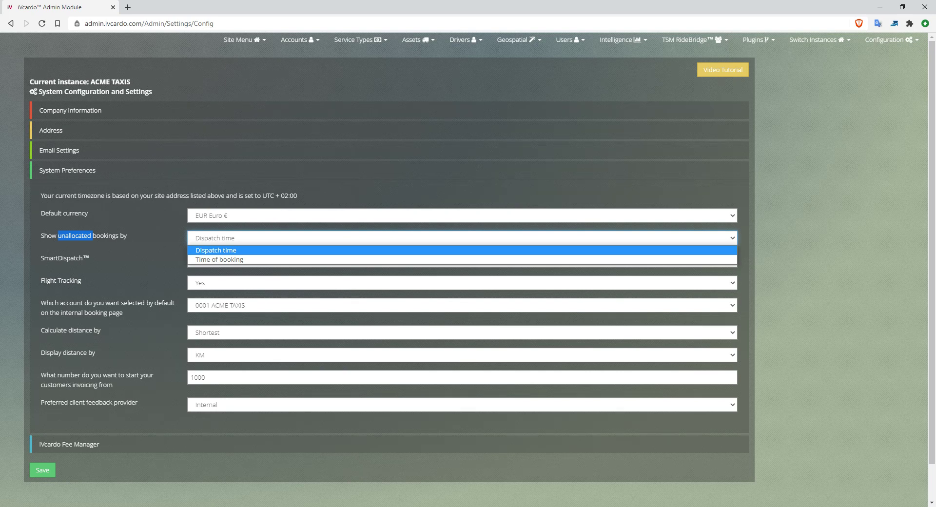
{"action": "key", "text": "Escape"}
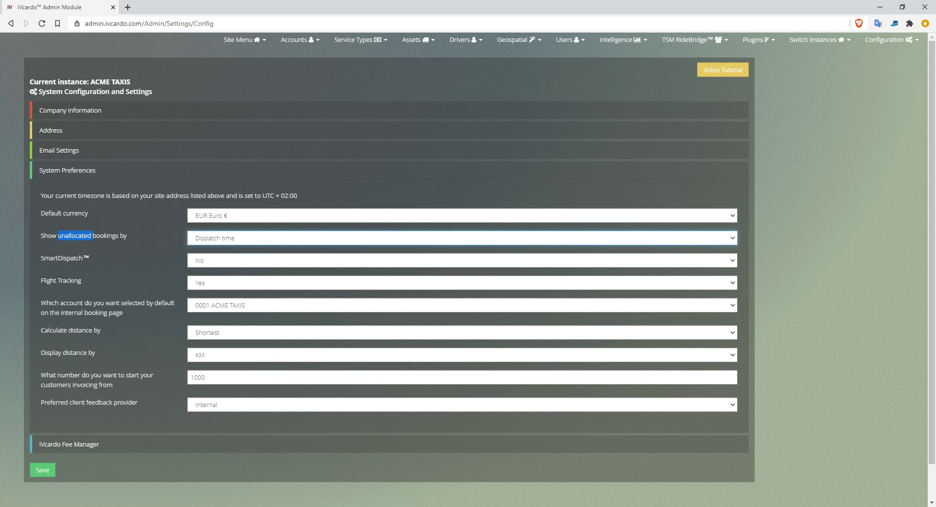
- Review the SmartDispatch and Flight Tracking preferences, and look over the Accounts options
{"action": "double_click", "coordinate": [52, 258]}
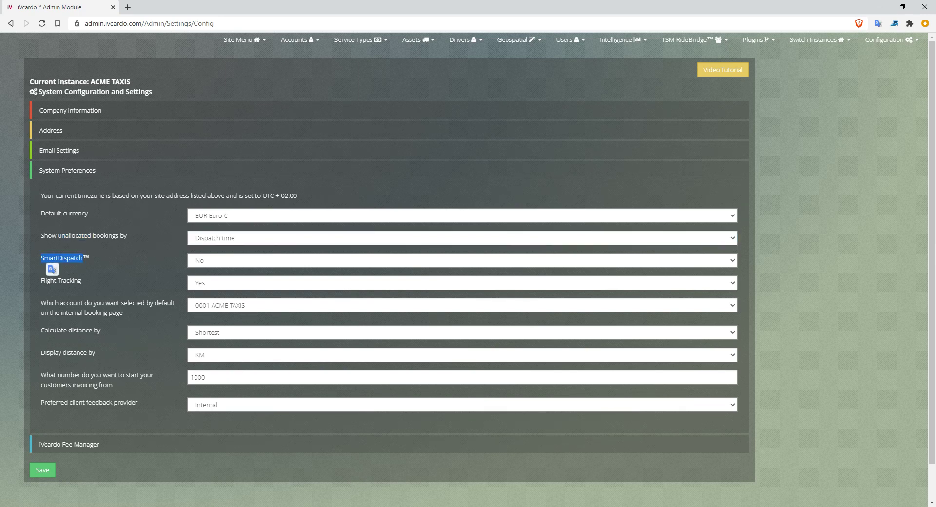
{"action": "left_click", "coordinate": [215, 260]}
{"action": "left_click", "coordinate": [215, 260]}
{"action": "double_click", "coordinate": [215, 260]}
{"action": "double_click", "coordinate": [59, 258]}
{"action": "double_click", "coordinate": [70, 281]}
{"action": "left_click", "coordinate": [298, 40]}
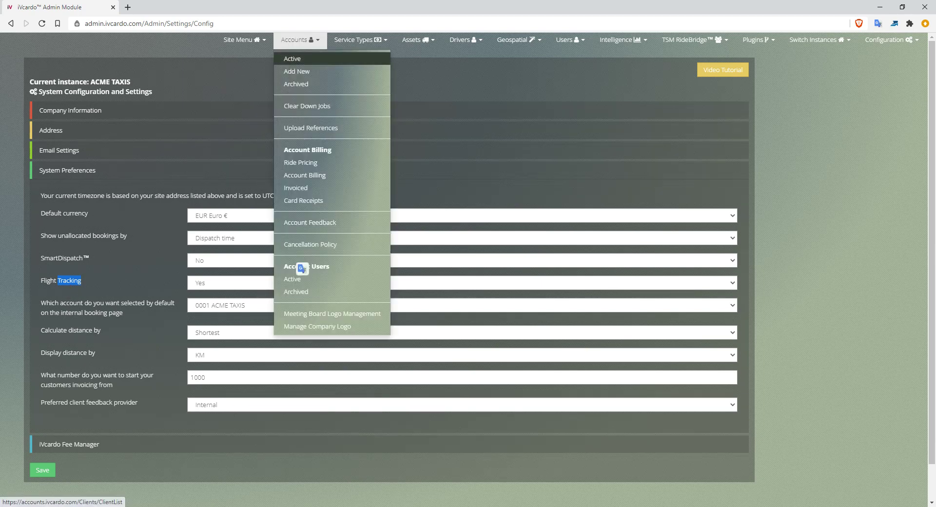
{"action": "left_click", "coordinate": [297, 40]}
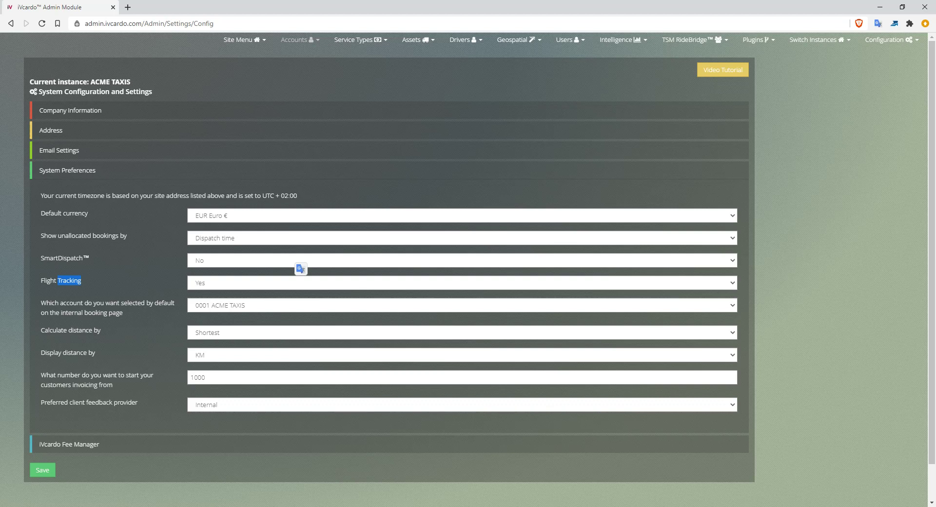
- Set the account selected by default on the internal booking page to Bank of Ireland
{"action": "left_click_drag", "start_coordinate": [41, 303], "coordinate": [123, 312]}
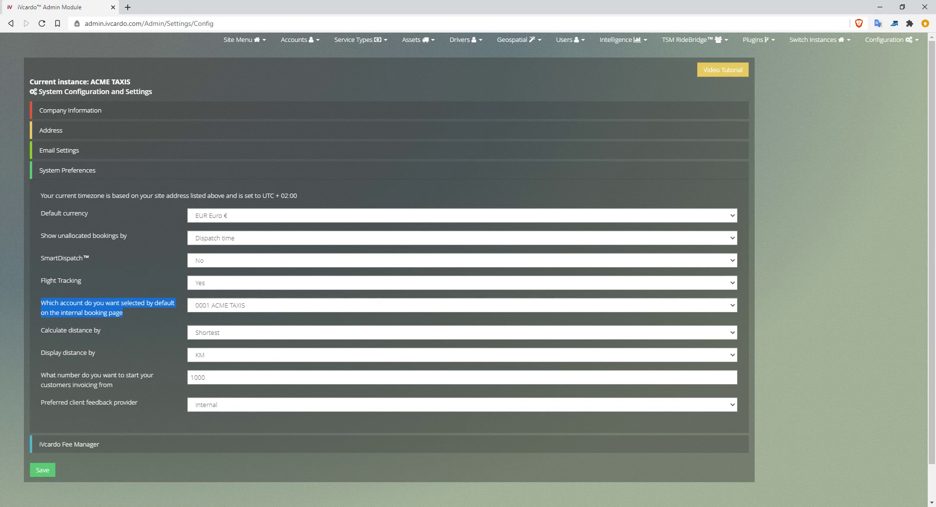
{"action": "mouse_move", "coordinate": [244, 40]}
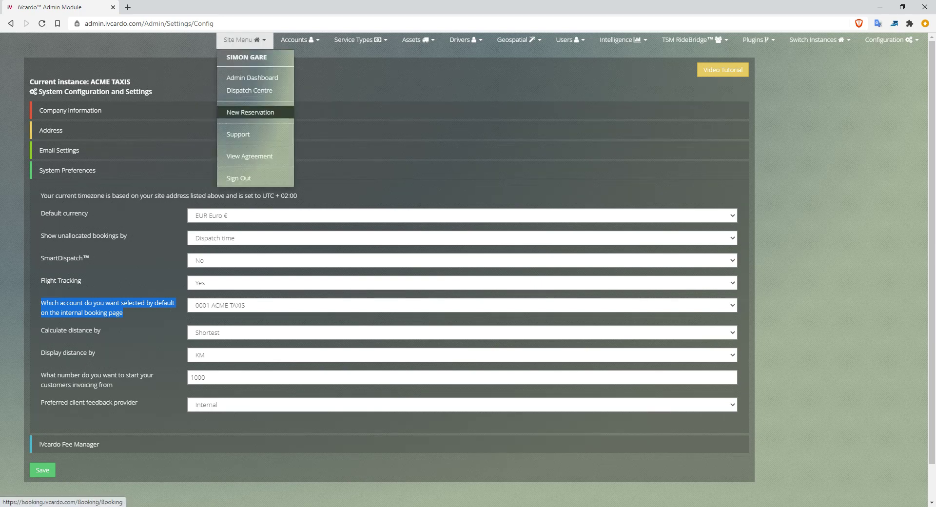
{"action": "left_click", "coordinate": [336, 83]}
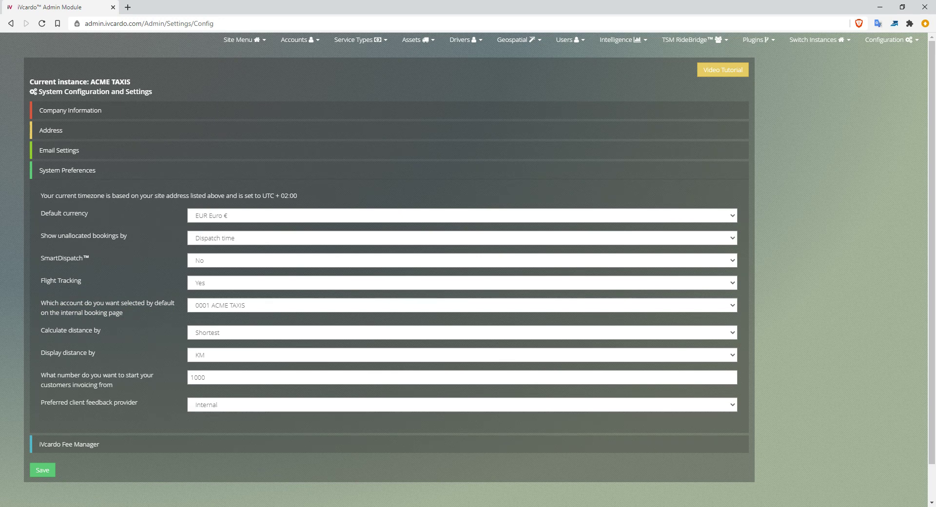
{"action": "left_click", "coordinate": [462, 305]}
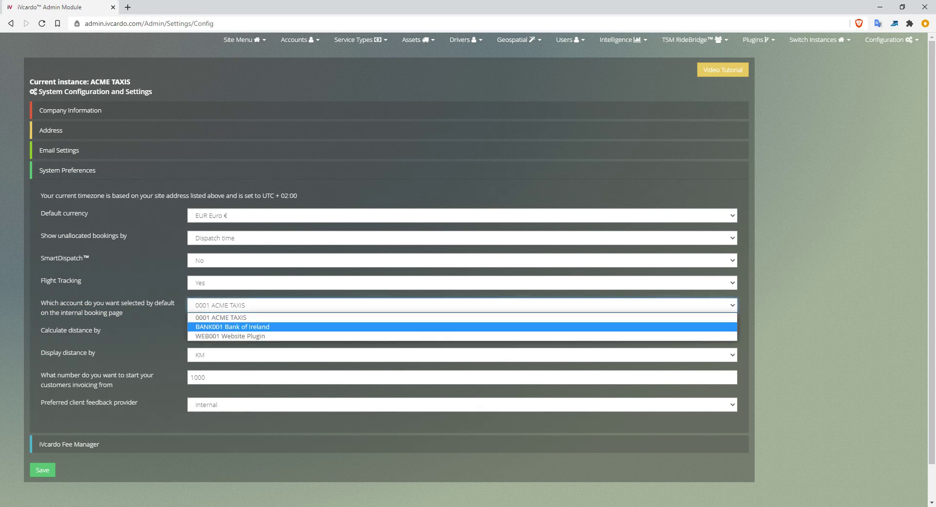
{"action": "key", "text": "Return"}
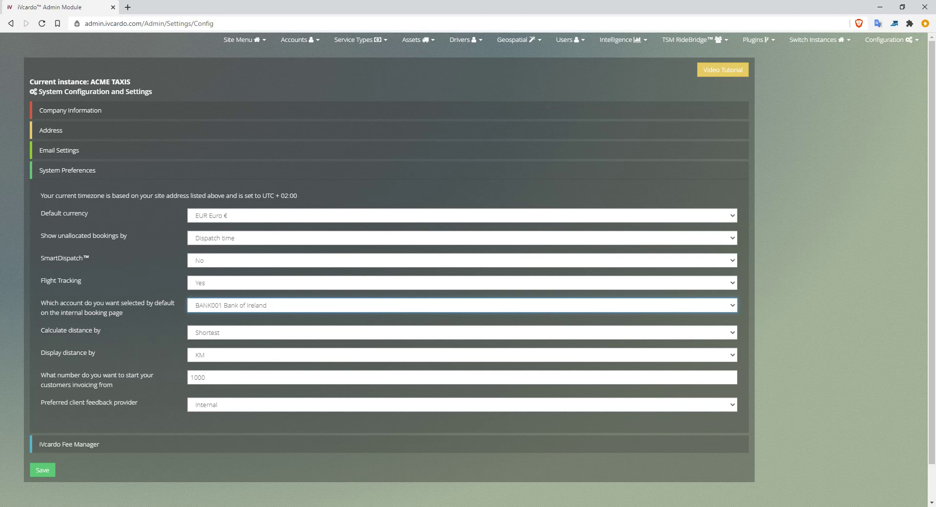
{"action": "left_click", "coordinate": [337, 319]}
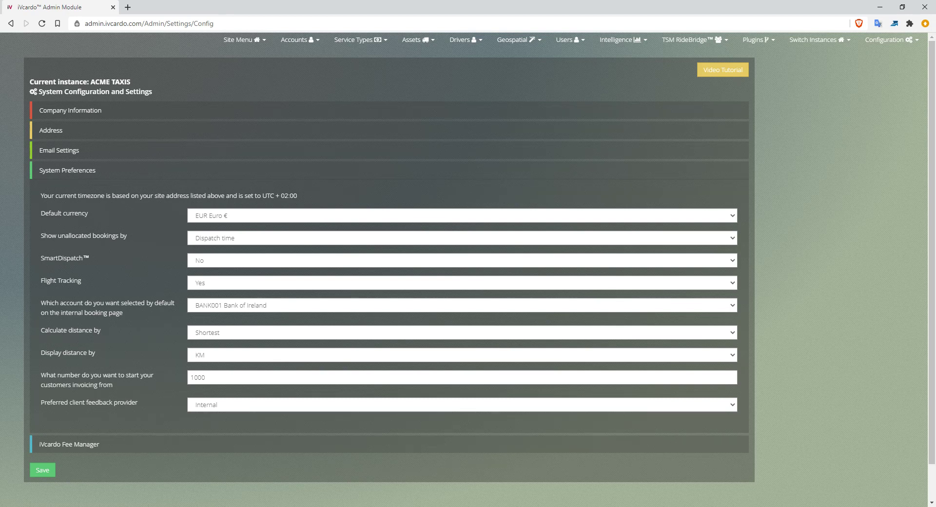
- Review the options for calculating distance, keeping Shortest, and check the Pricing Matrix entries under the service types
{"action": "triple_click", "coordinate": [71, 331]}
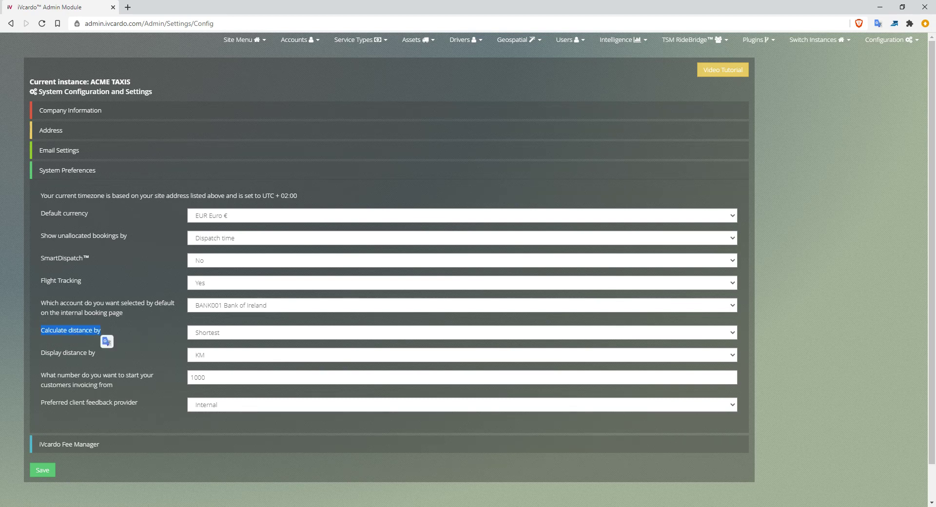
{"action": "left_click", "coordinate": [223, 333]}
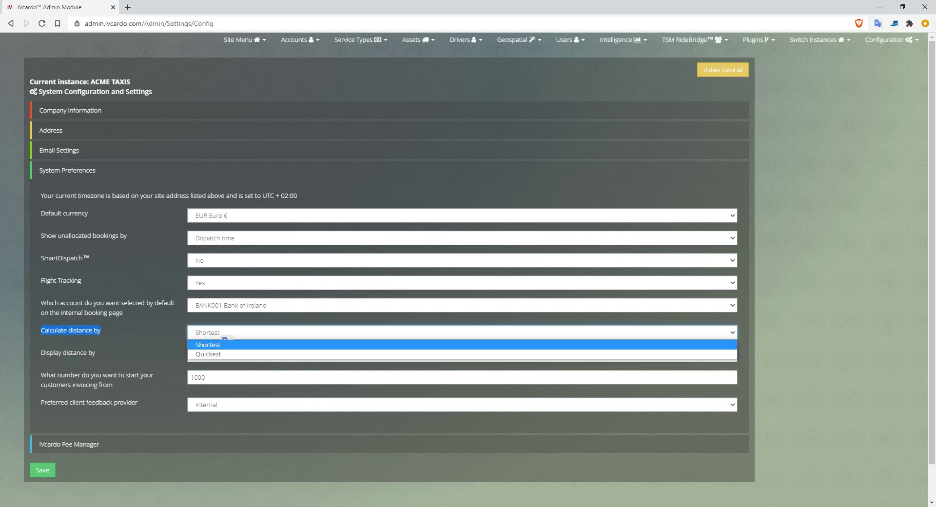
{"action": "left_click", "coordinate": [205, 345]}
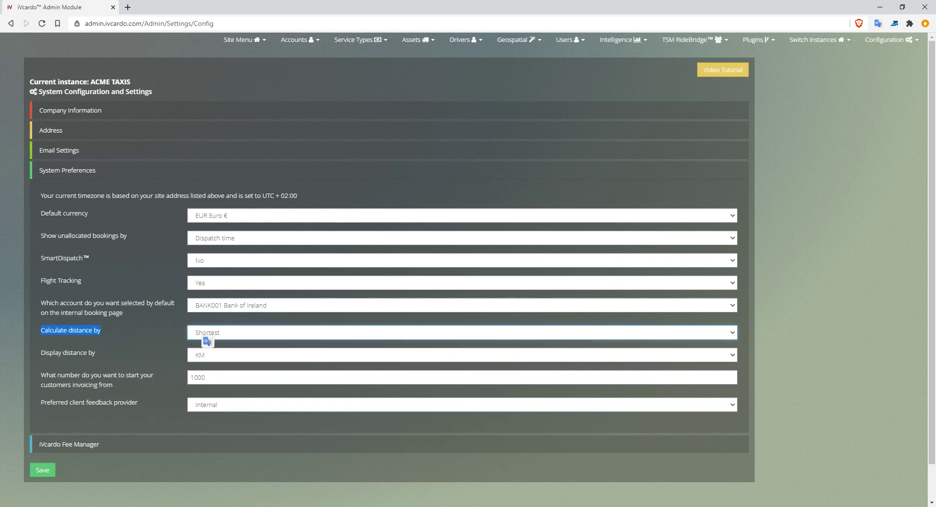
{"action": "left_click", "coordinate": [155, 343]}
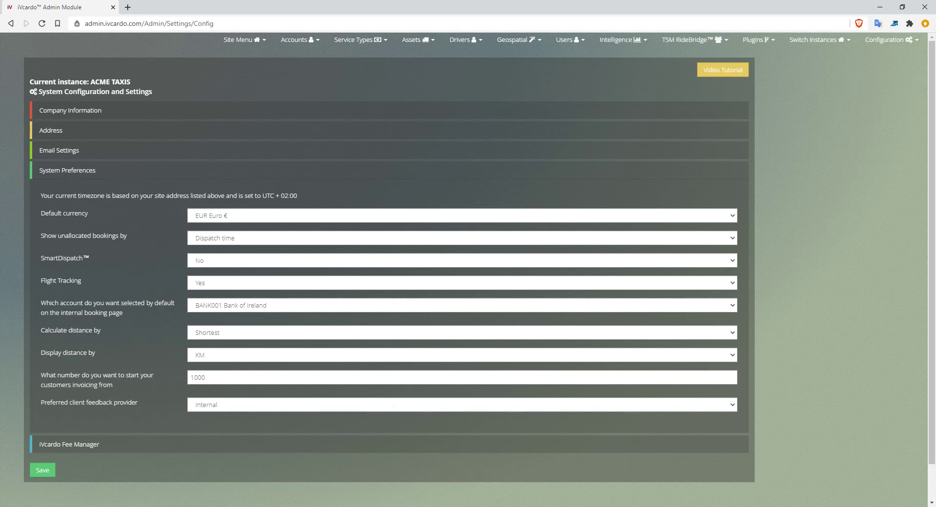
{"action": "double_click", "coordinate": [80, 330]}
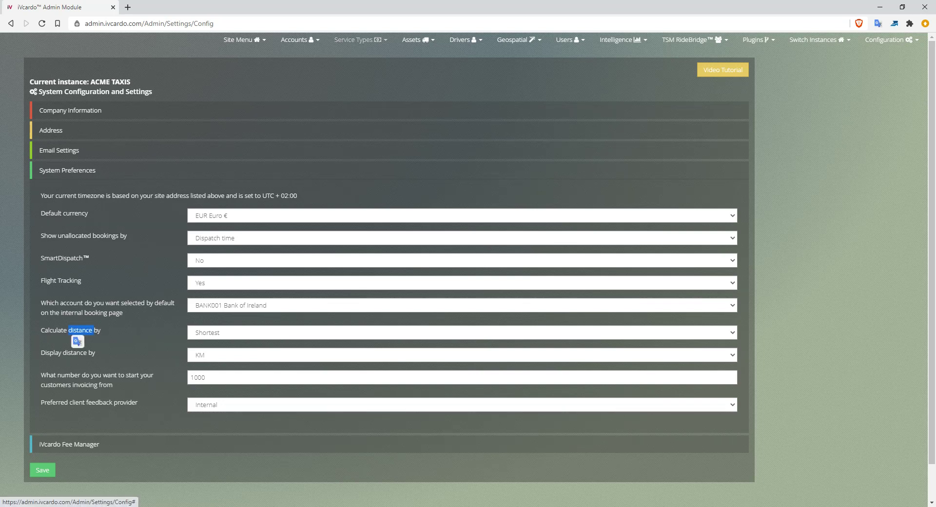
{"action": "left_click", "coordinate": [361, 39]}
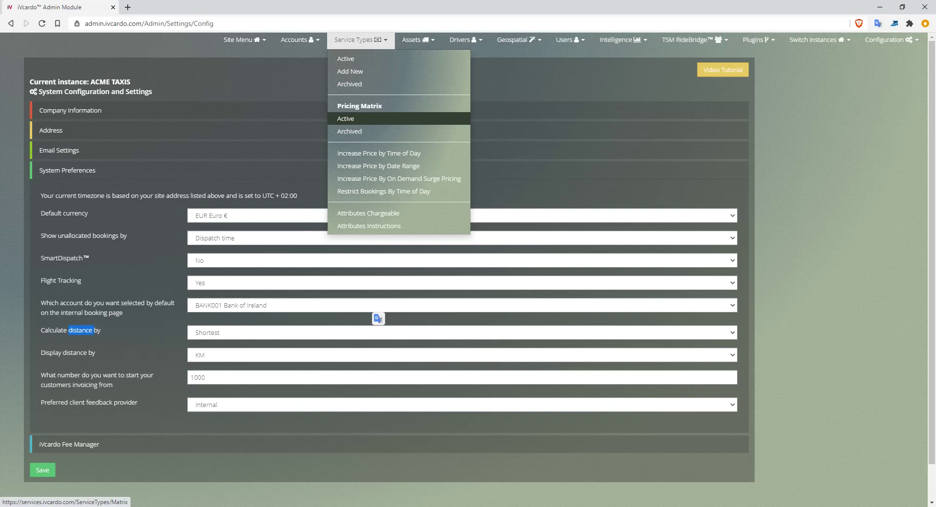
{"action": "double_click", "coordinate": [80, 331]}
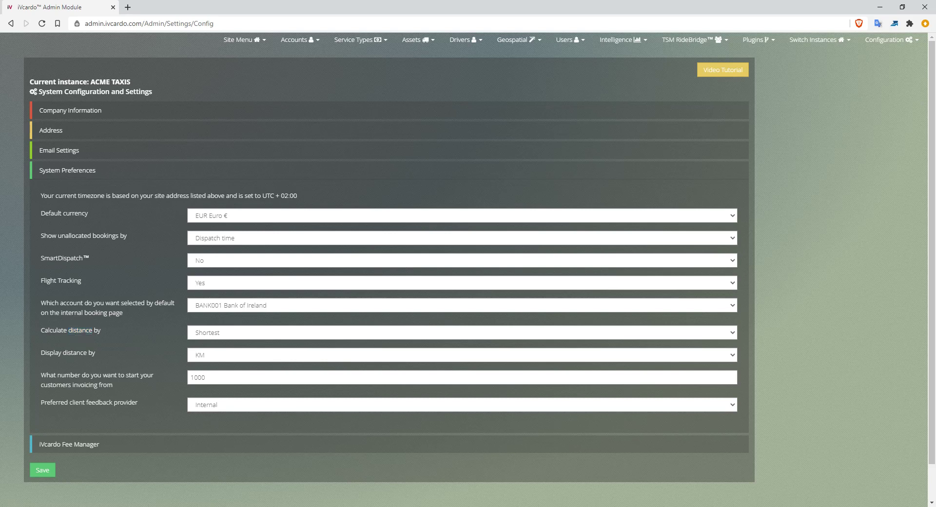
- Check the unit options for displaying distance, keeping KM, and relate them to the site address
{"action": "left_click", "coordinate": [462, 355]}
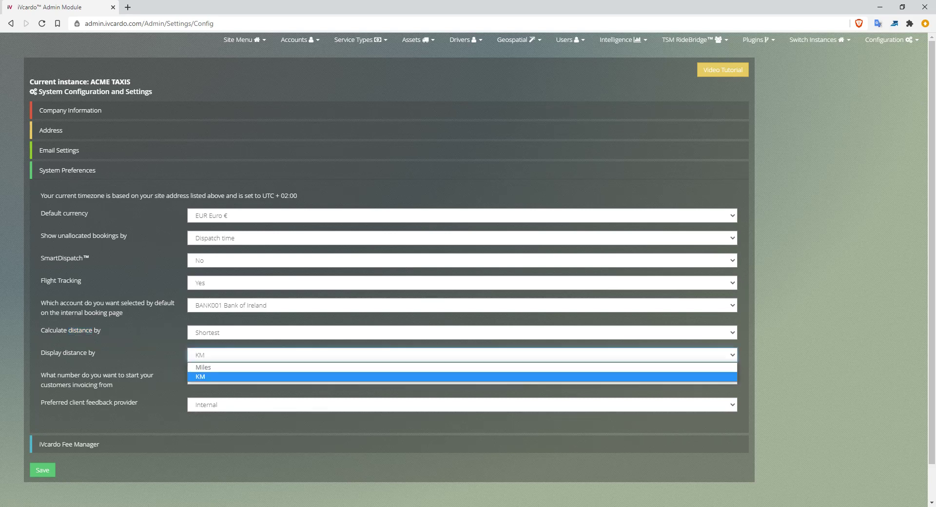
{"action": "key", "text": "Escape"}
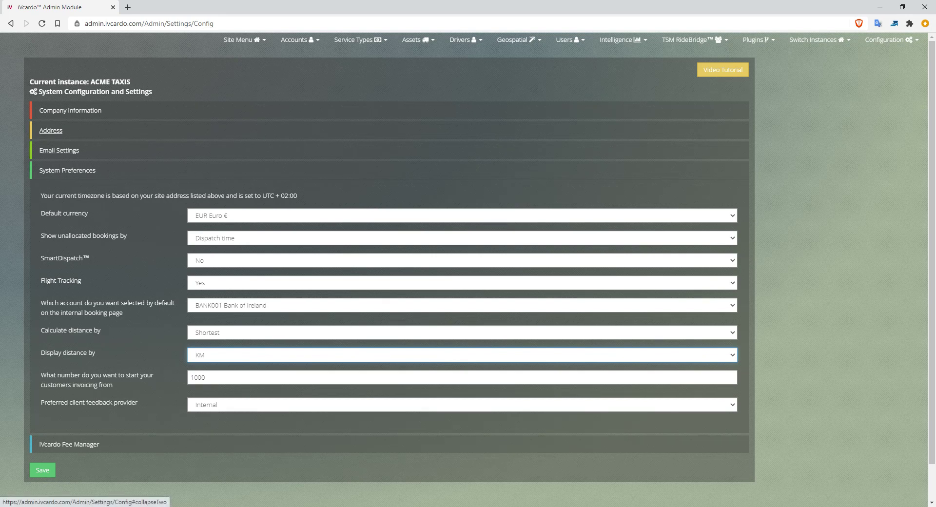
{"action": "left_click_drag", "start_coordinate": [51, 130], "coordinate": [49, 131]}
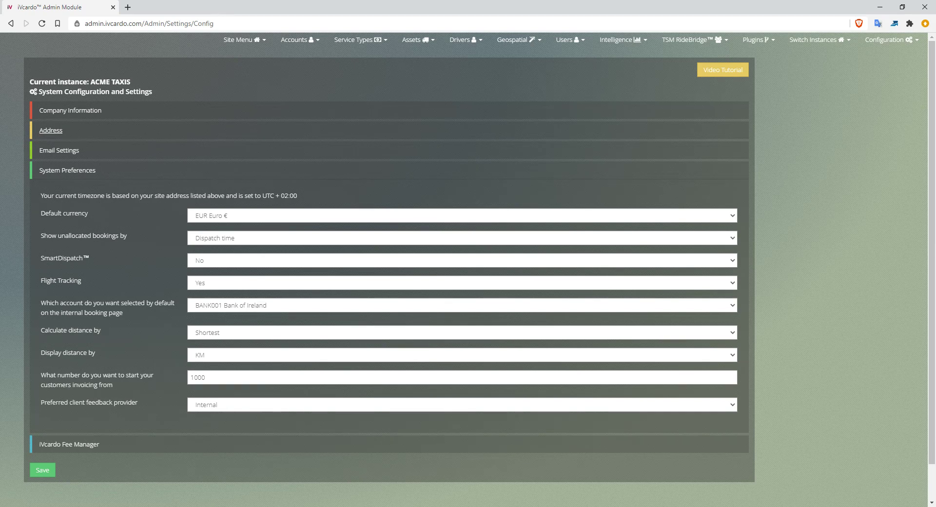
- Set the number that customer invoicing starts from to 1001
{"action": "triple_click", "coordinate": [91, 380]}
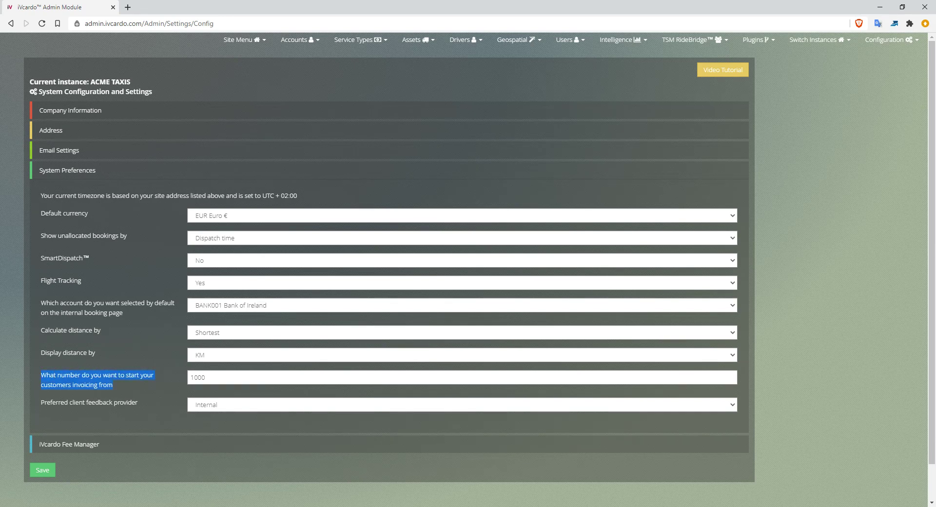
{"action": "key", "text": "Tab"}
{"action": "type", "text": "1001"}
- Review the choices for the preferred client feedback provider, keeping Internal
{"action": "triple_click", "coordinate": [89, 403]}
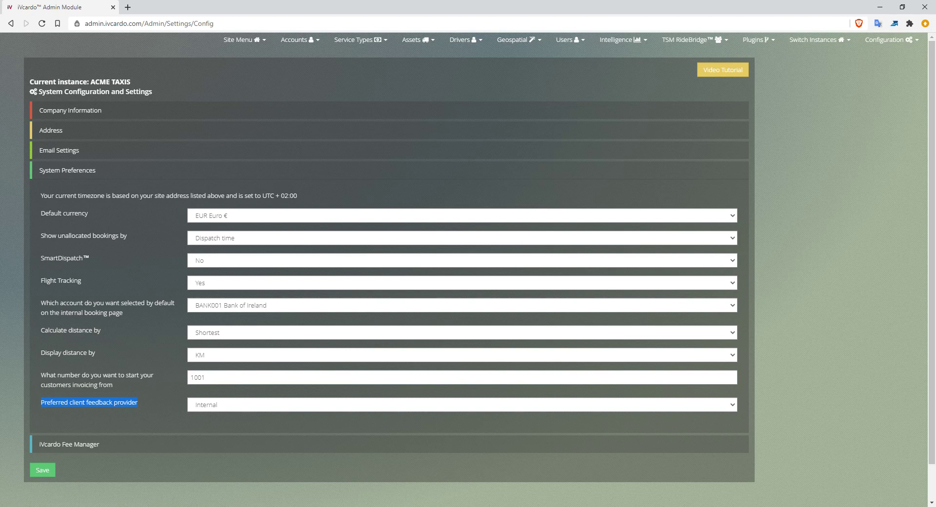
{"action": "left_click", "coordinate": [218, 405]}
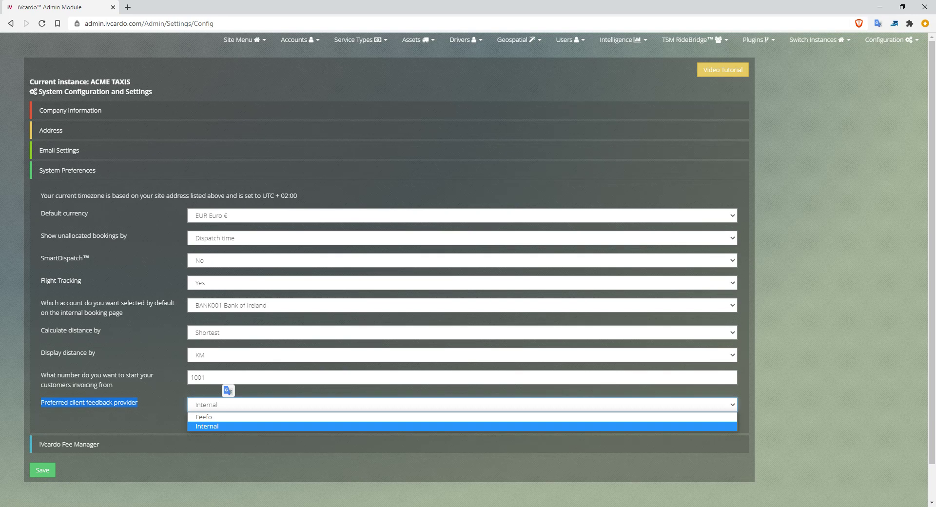
{"action": "left_click", "coordinate": [219, 426]}
{"action": "left_click", "coordinate": [218, 406]}
{"action": "left_click", "coordinate": [258, 405]}
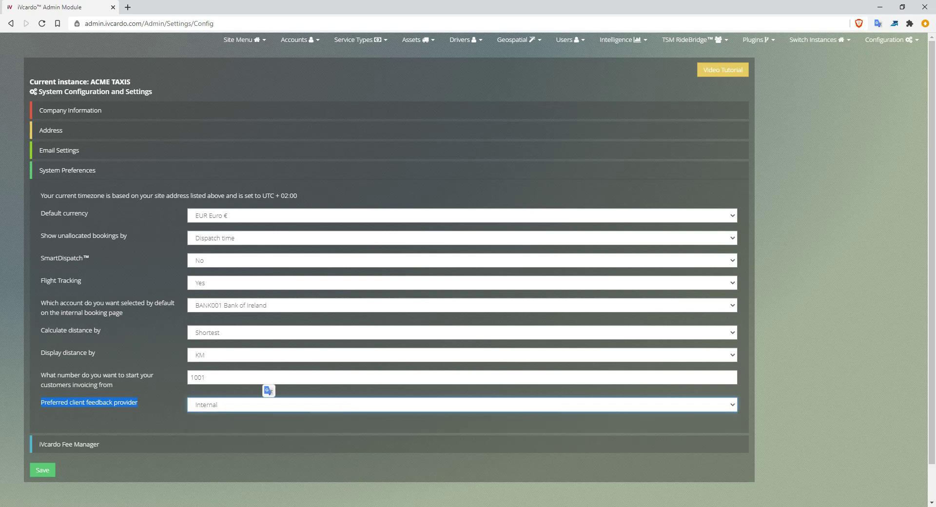
{"action": "left_click", "coordinate": [258, 404]}
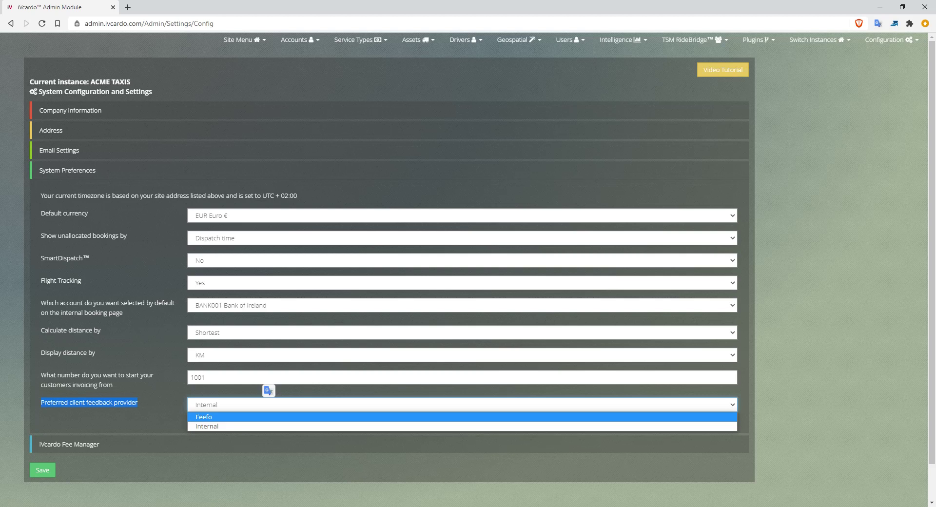
{"action": "left_click", "coordinate": [220, 426]}
{"action": "left_click_drag", "start_coordinate": [41, 330], "coordinate": [101, 330]}
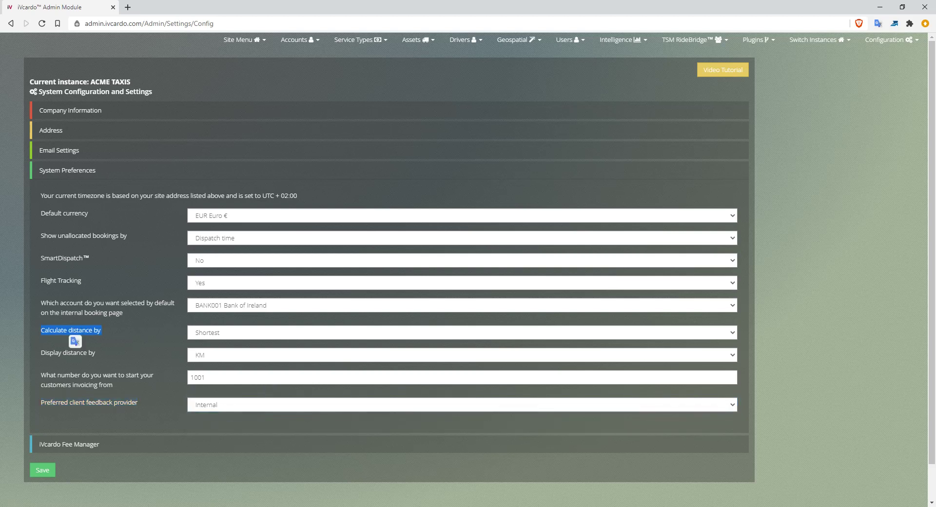
- Examine the iVcardo Fee Manager's card notice and card entry fields, along with the available Configuration pages
{"action": "left_click", "coordinate": [69, 444]}
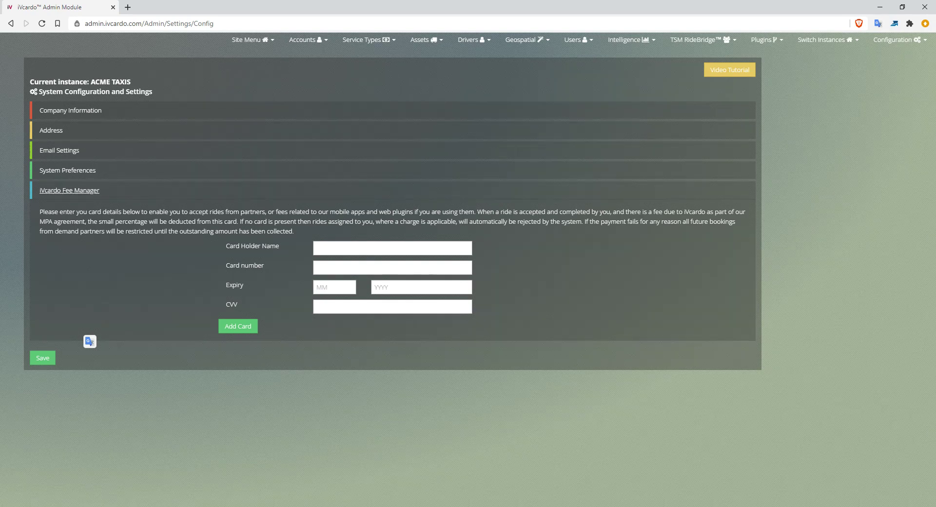
{"action": "triple_click", "coordinate": [49, 212]}
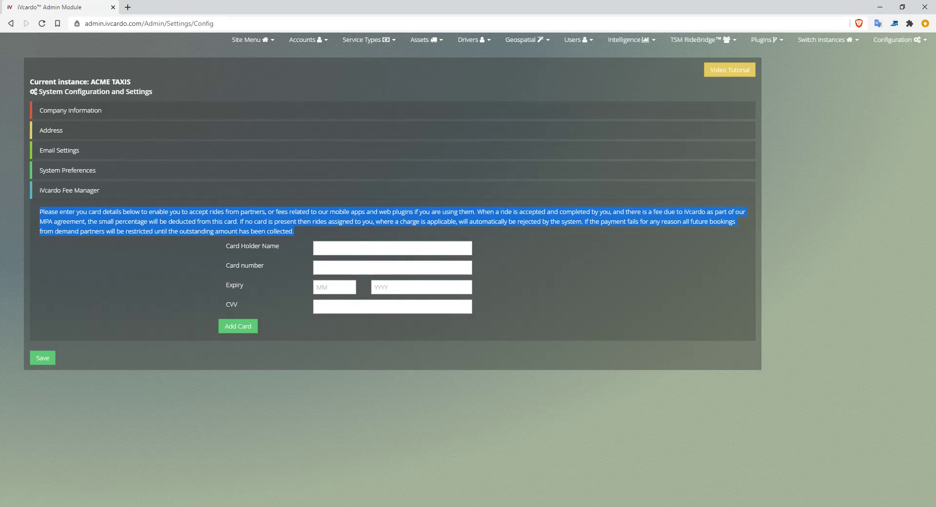
{"action": "left_click", "coordinate": [127, 273]}
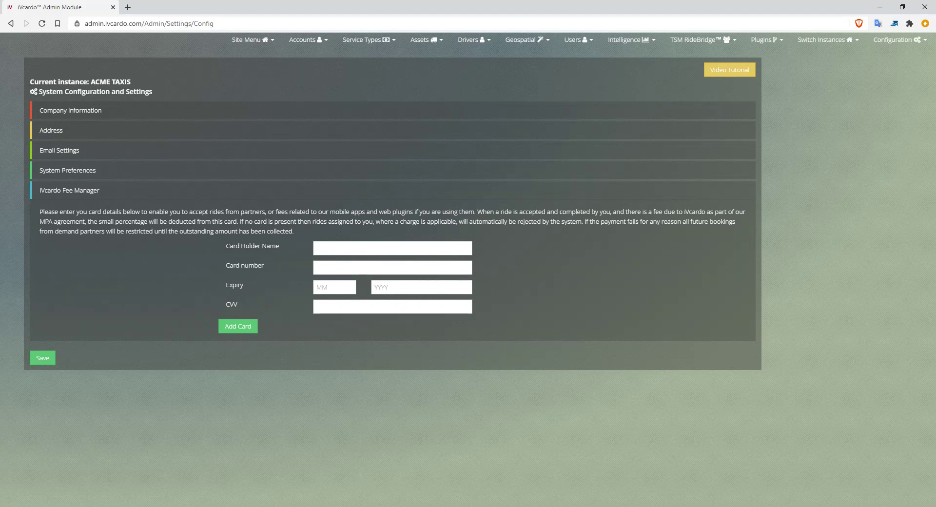
{"action": "double_click", "coordinate": [232, 246]}
{"action": "left_click_drag", "start_coordinate": [227, 246], "coordinate": [278, 246]}
{"action": "left_click", "coordinate": [279, 247]}
{"action": "left_click", "coordinate": [897, 40]}
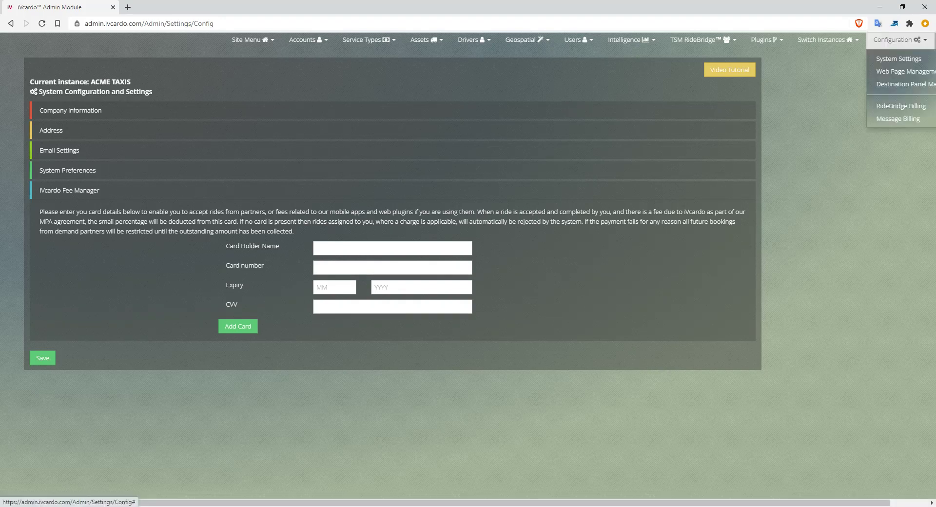